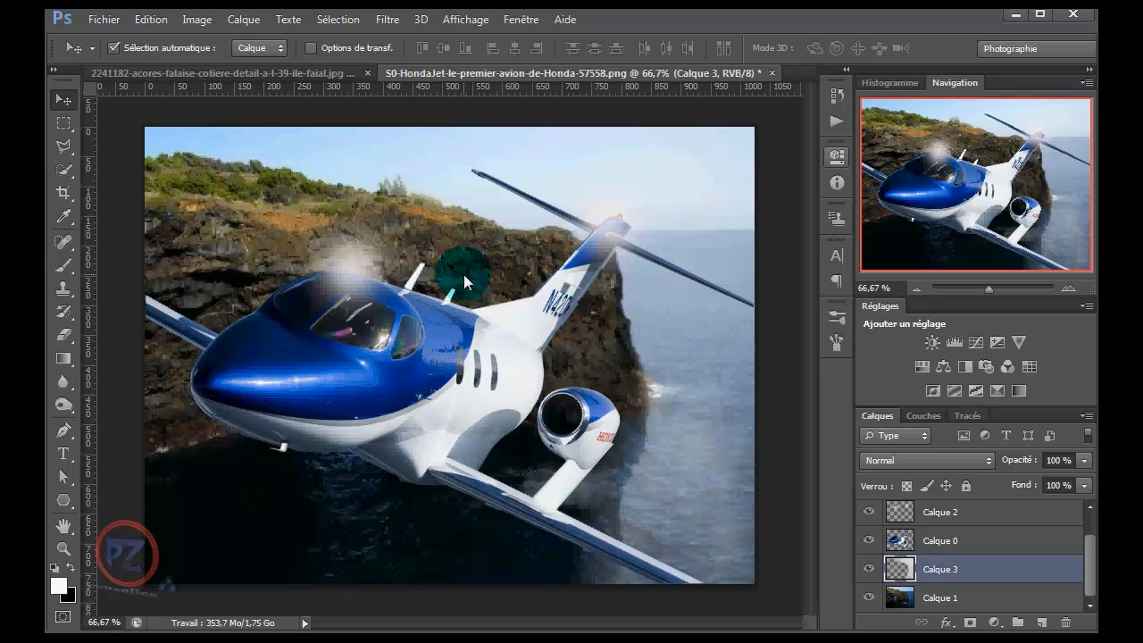
pyautogui.click(1041, 622)
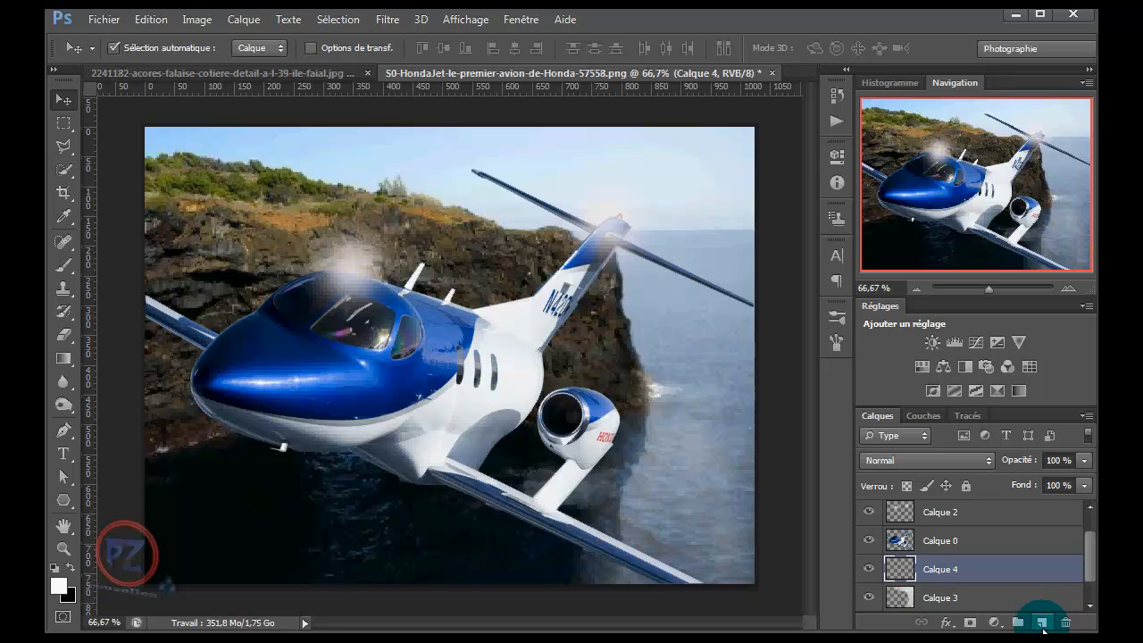
pyautogui.click(1042, 622)
pyautogui.moveTo(936, 576); pyautogui.dragTo(1064, 630)
pyautogui.moveTo(982, 597); pyautogui.dragTo(959, 506)
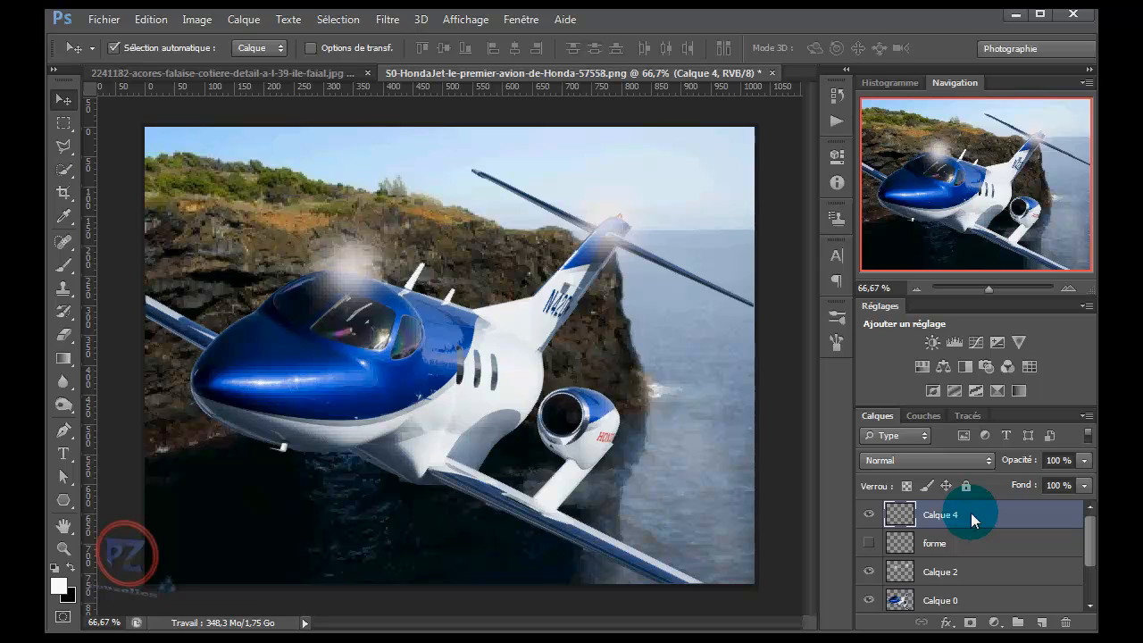
pyautogui.press('Delete')
# Step: Make the "forme" layer visible and set the Pen tool to draw in Tracé mode
pyautogui.click(870, 517)
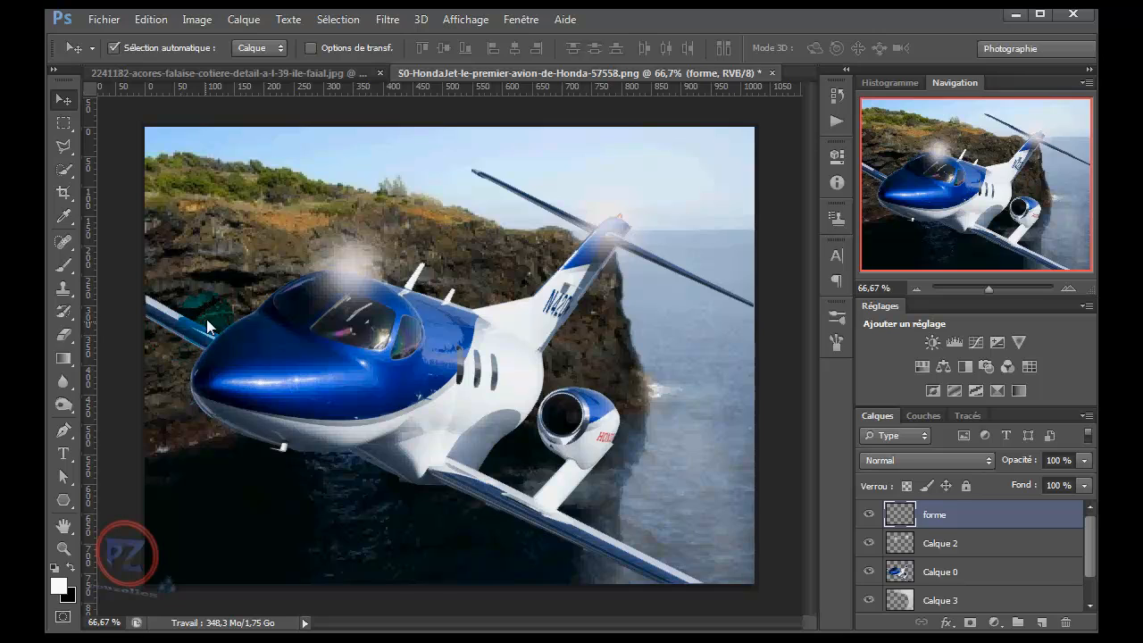
pyautogui.click(62, 435)
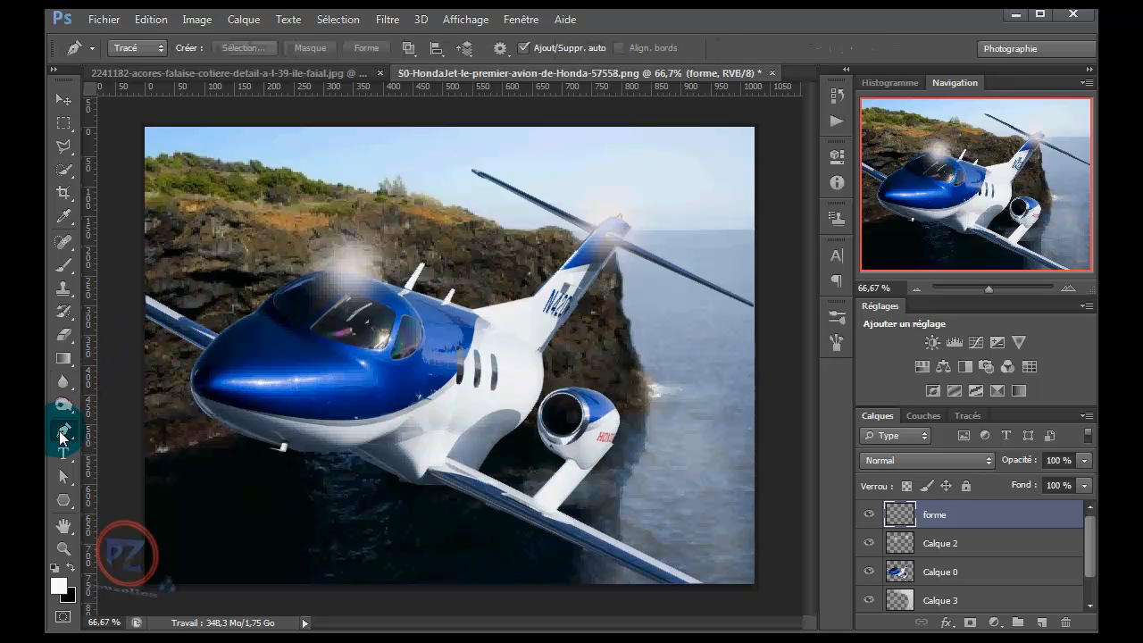
pyautogui.click(157, 55)
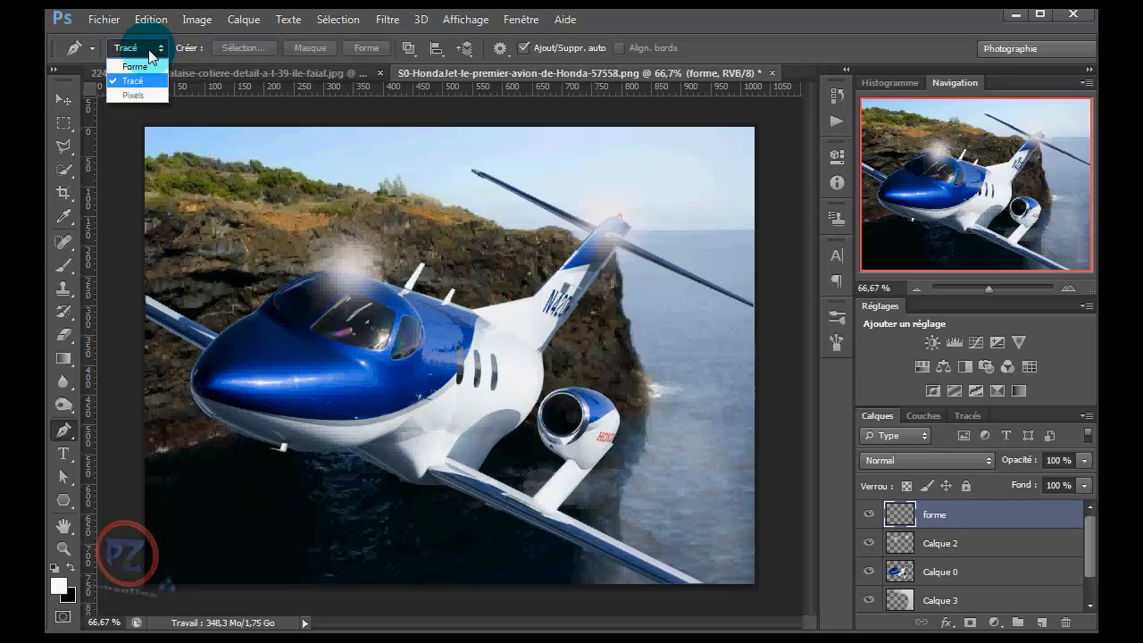
pyautogui.click(134, 80)
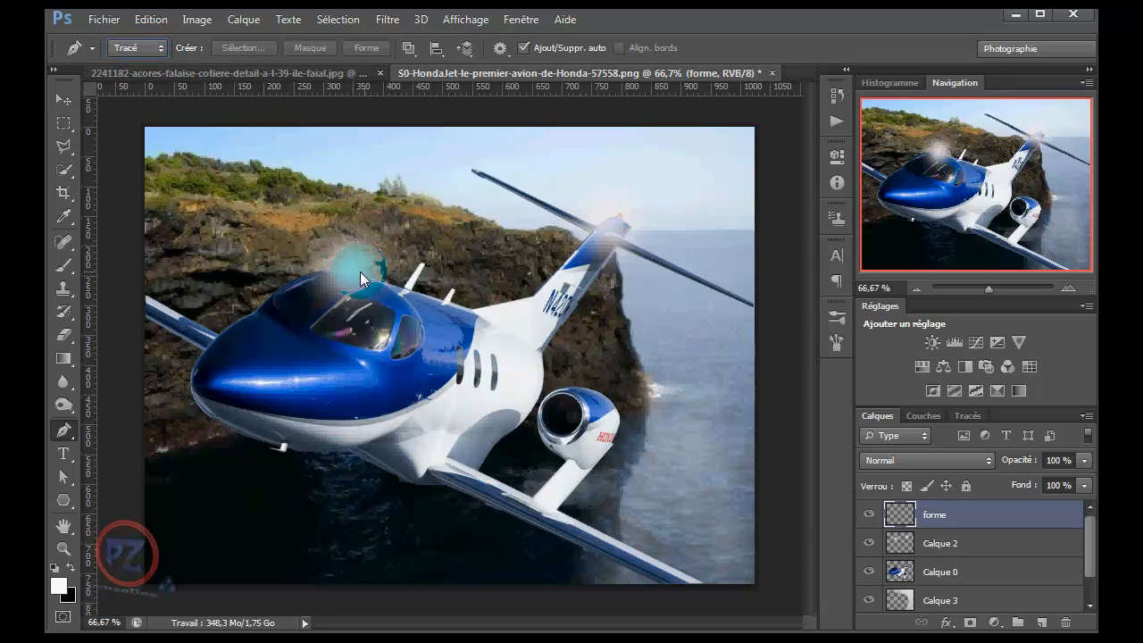
# Step: Bring up the document's list of paths, ready for drawing around the glow above the cockpit
pyautogui.scroll(3, 364, 273)
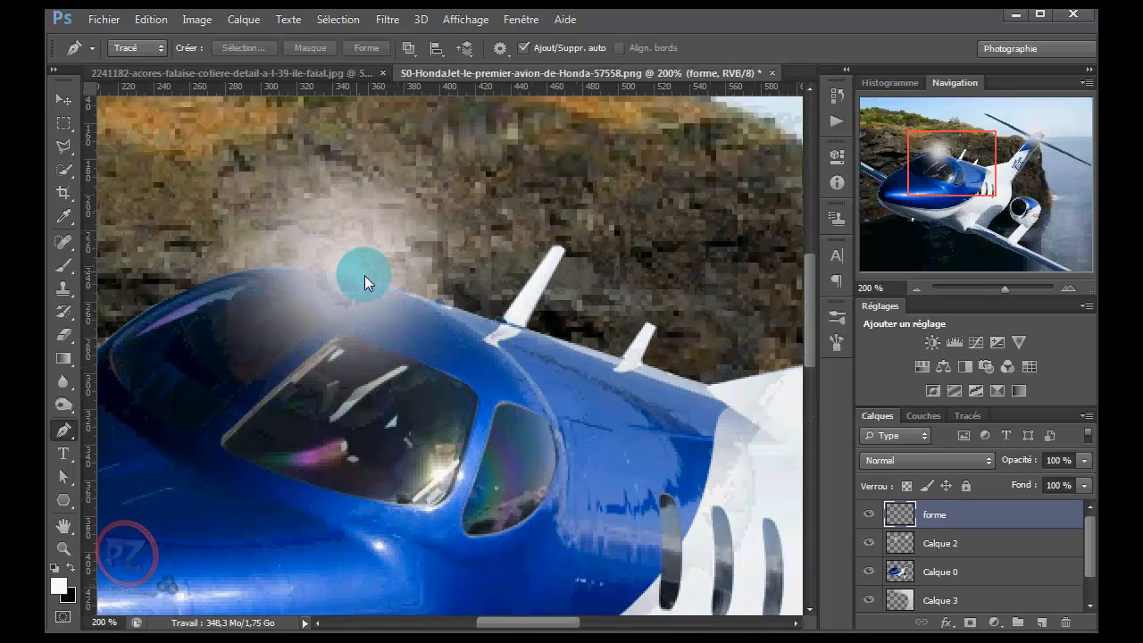
pyautogui.moveTo(811, 327)
pyautogui.mouseDown()
pyautogui.moveTo(812, 337)
pyautogui.moveTo(812, 308)
pyautogui.mouseUp()
pyautogui.moveTo(563, 620); pyautogui.dragTo(511, 630)
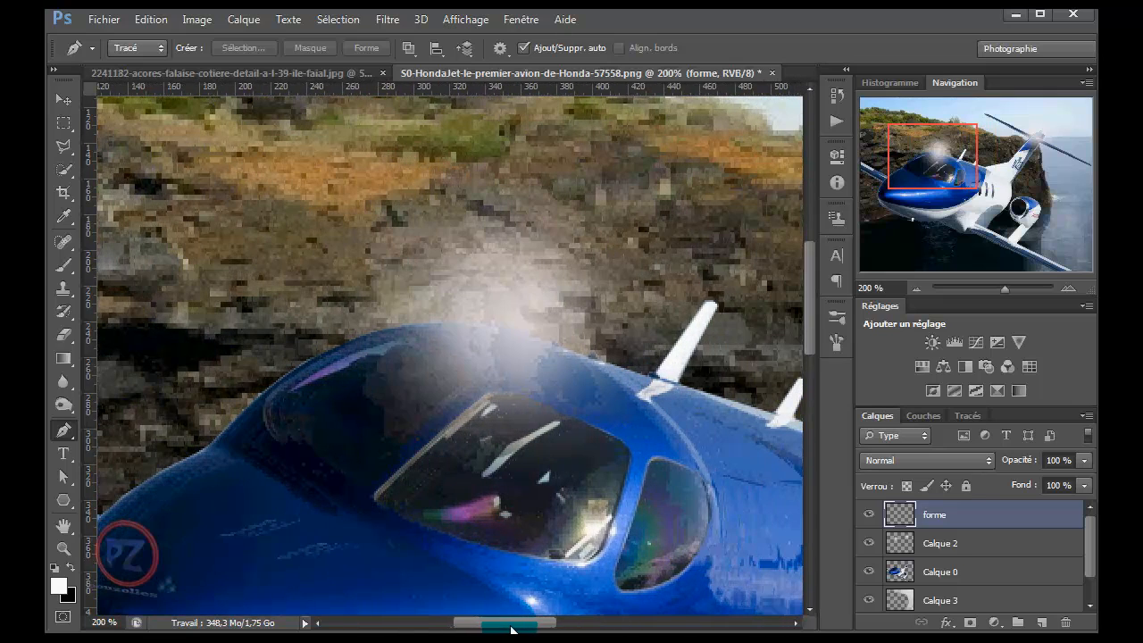
pyautogui.click(967, 416)
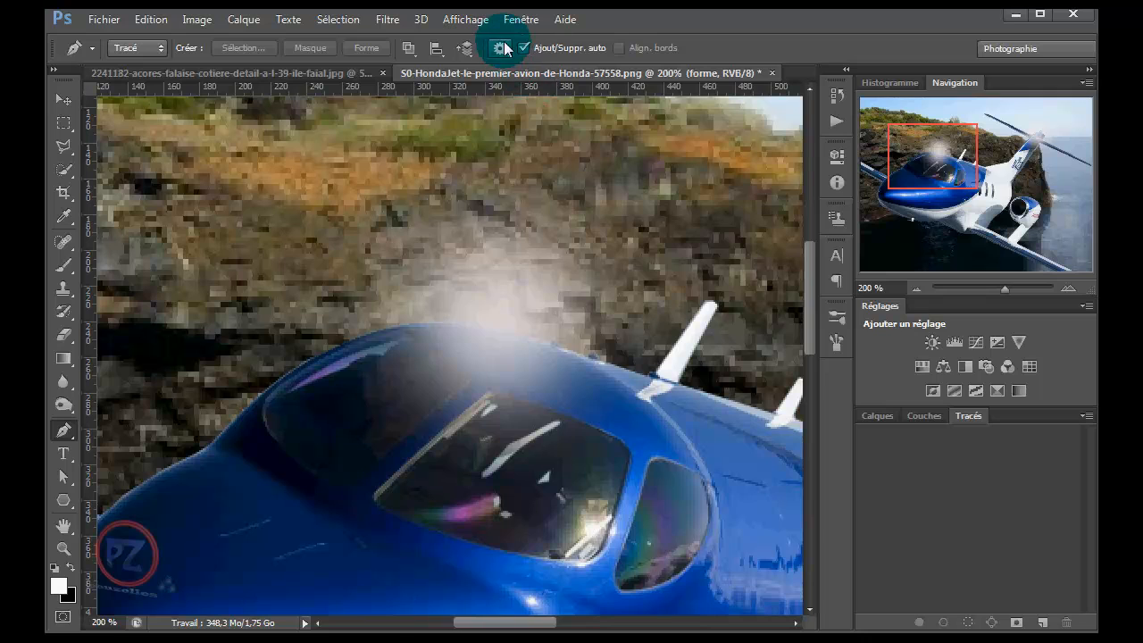
pyautogui.click(521, 20)
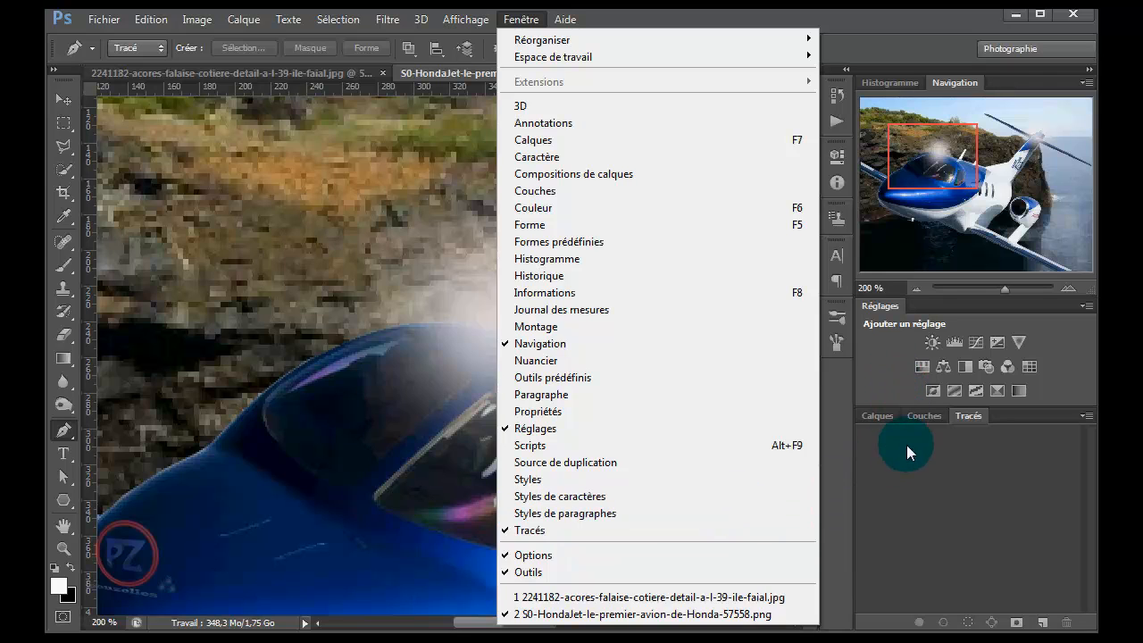
pyautogui.click(855, 80)
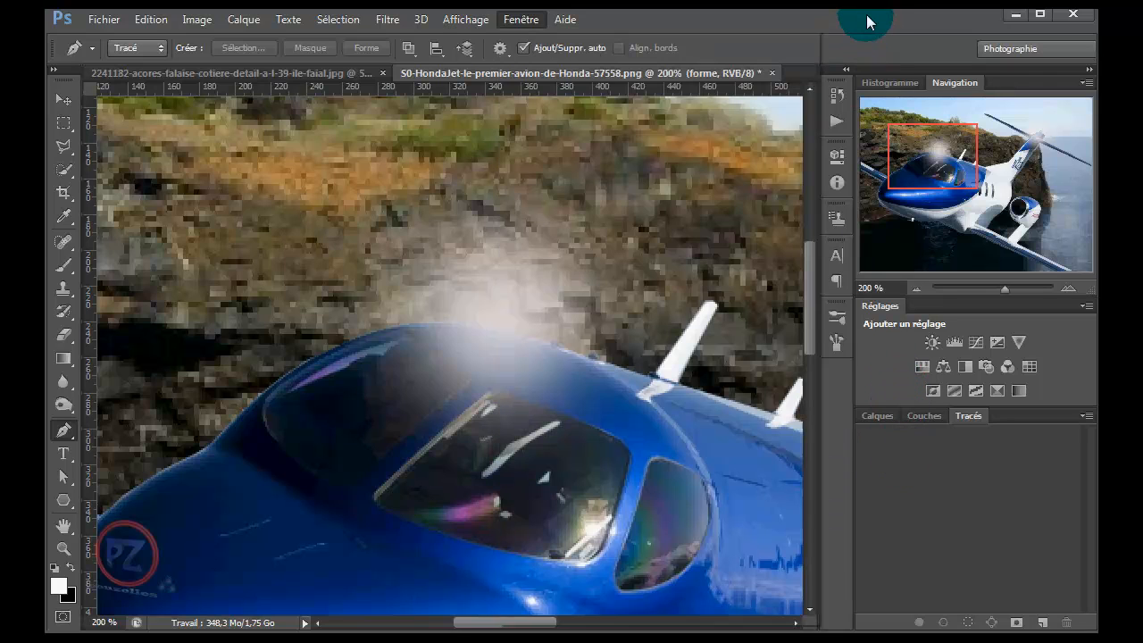
# Step: Draw three separate straight path lines from the glow's centre: up-right towards the sky, right past the antenna, and down-left across the cockpit
pyautogui.click(504, 314)
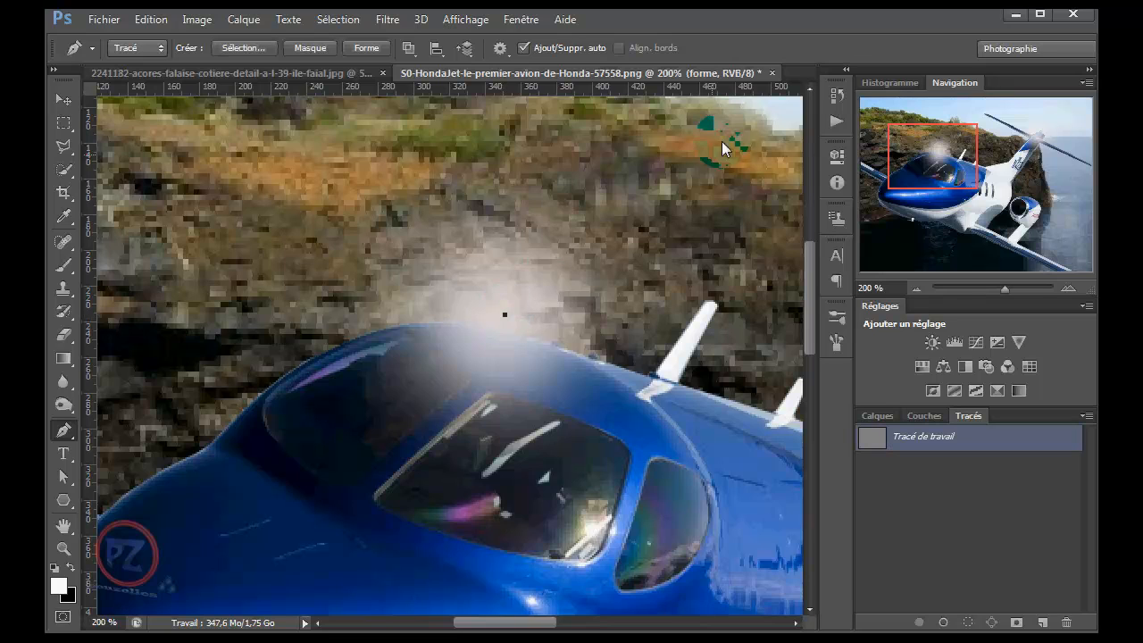
pyautogui.moveTo(749, 110); pyautogui.dragTo(505, 310)
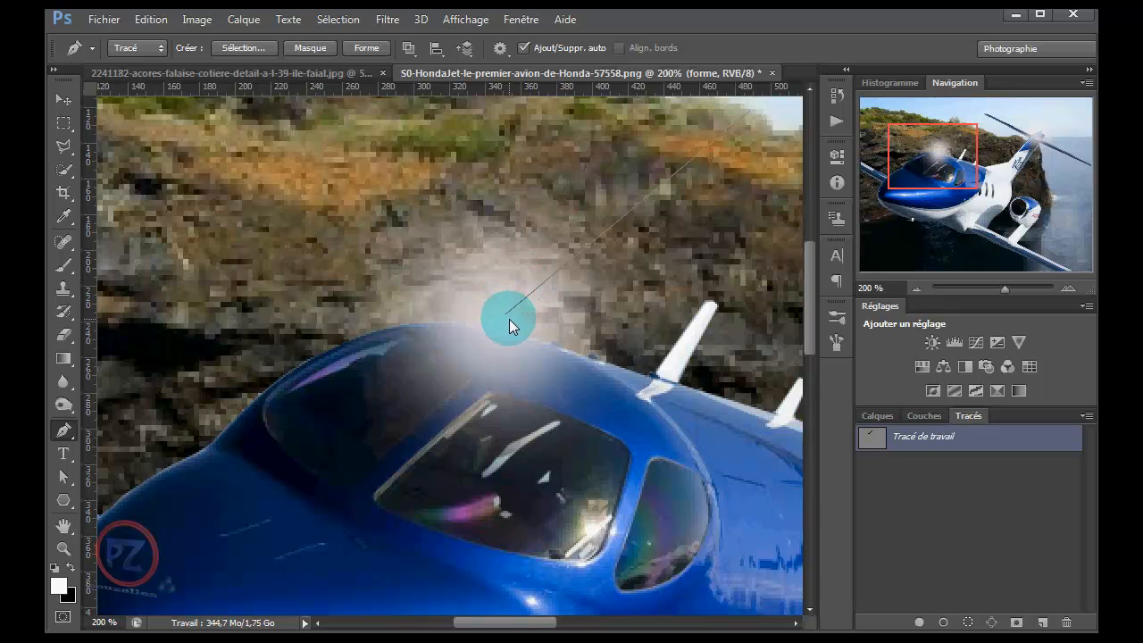
pyautogui.click(507, 318)
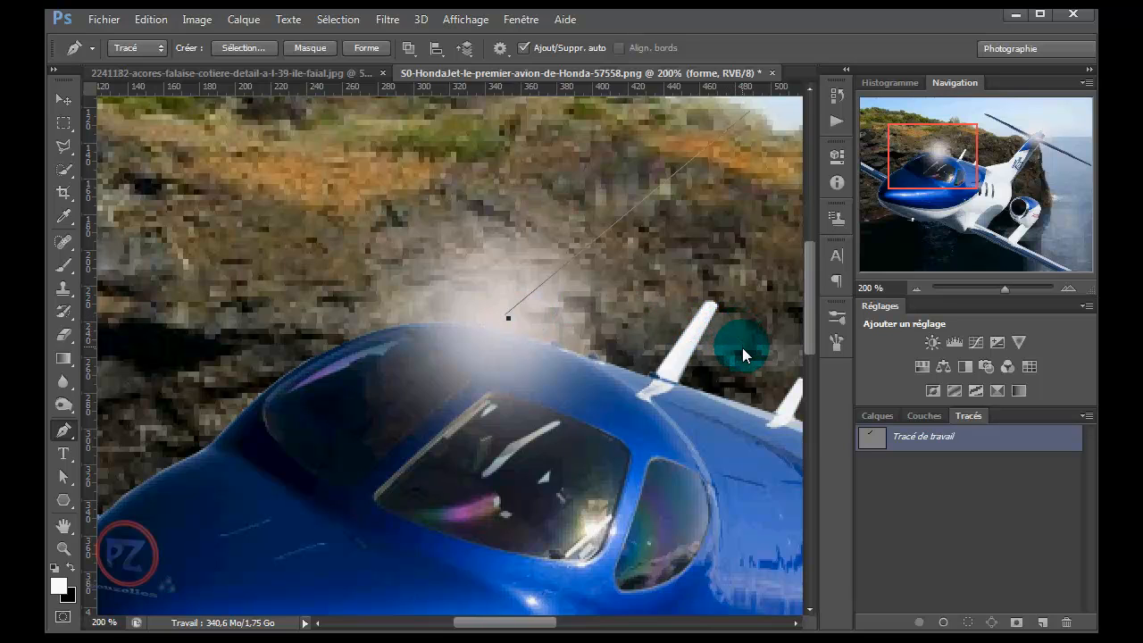
pyautogui.click(775, 395)
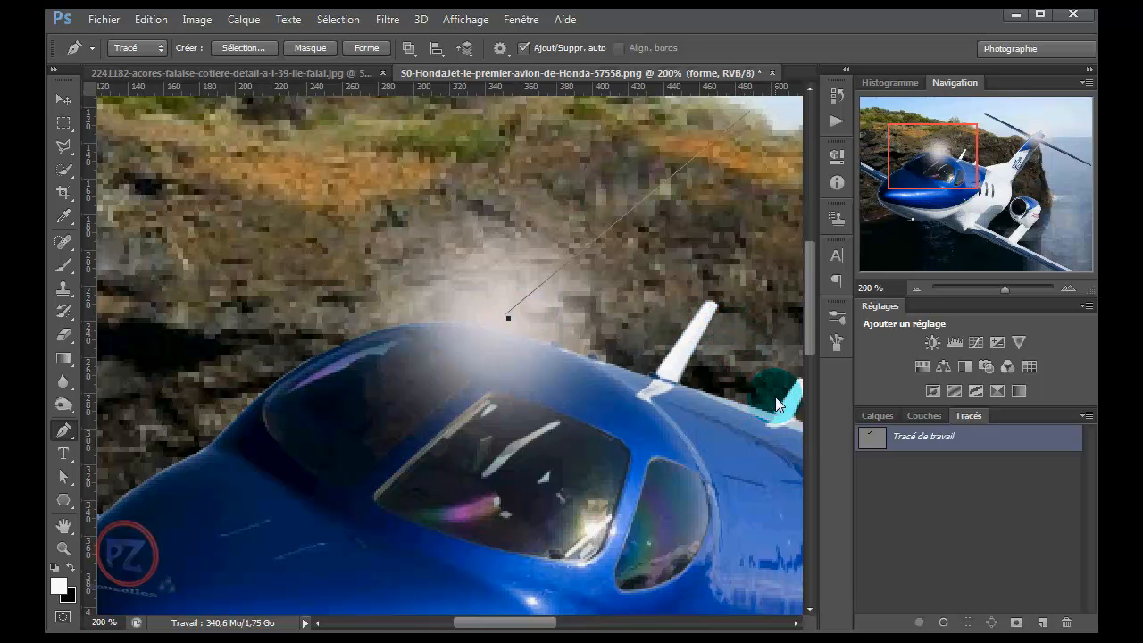
pyautogui.click(498, 338)
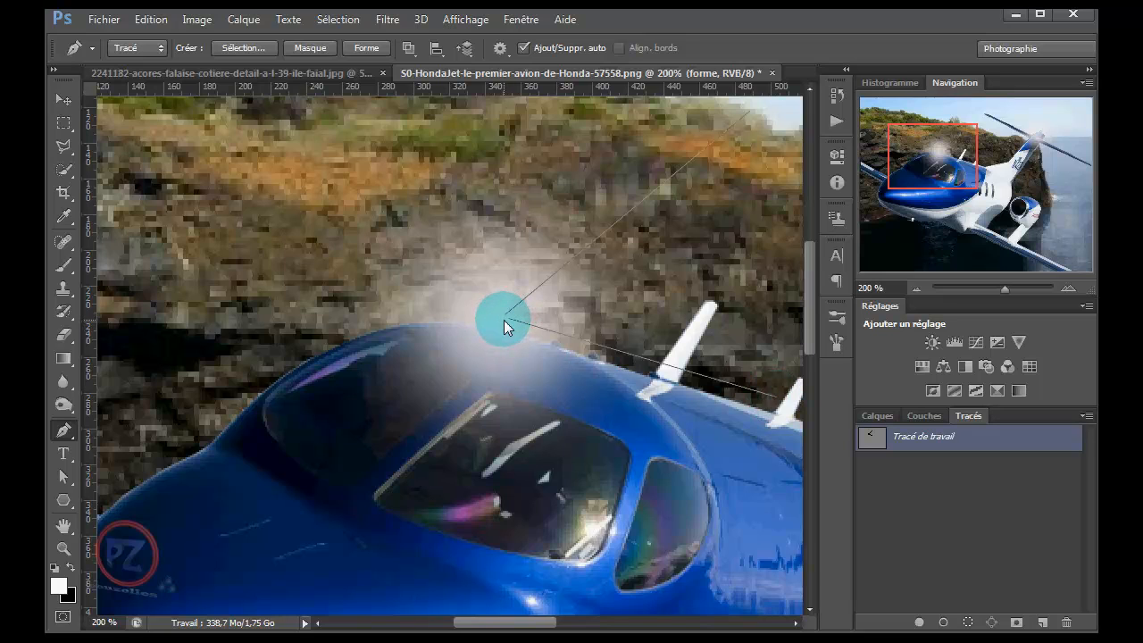
pyautogui.click(451, 359)
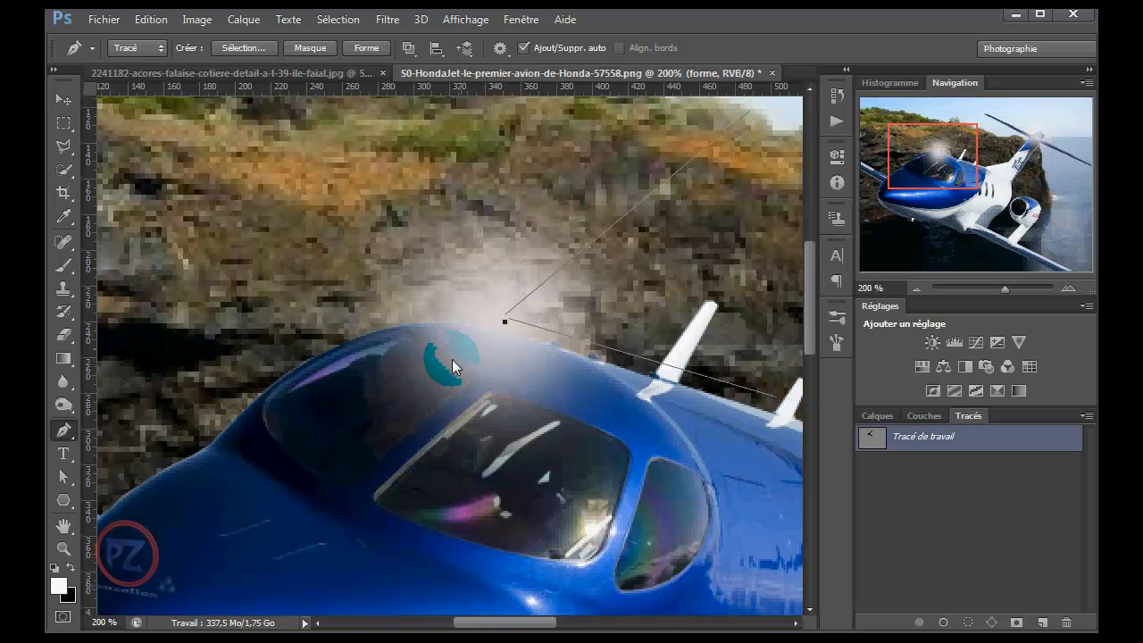
pyautogui.click(268, 511)
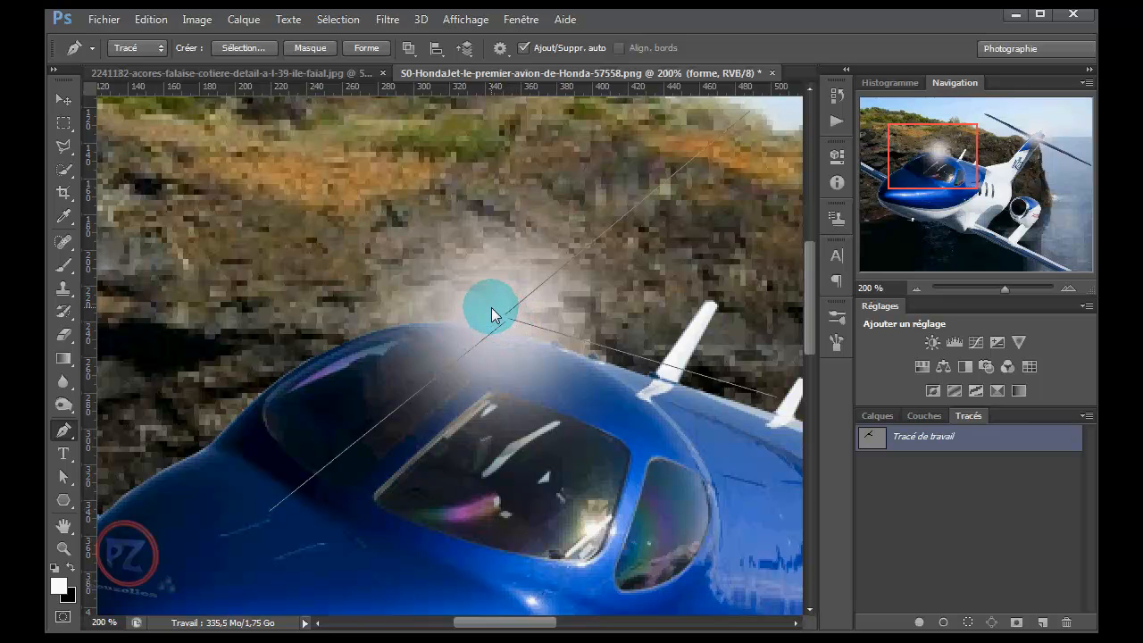
# Step: Add three more separate straight path lines from the glow's centre: a long one up-left, a short one upwards, and one slightly up-right
pyautogui.click(502, 318)
pyautogui.click(242, 128)
pyautogui.moveTo(504, 305); pyautogui.dragTo(501, 203)
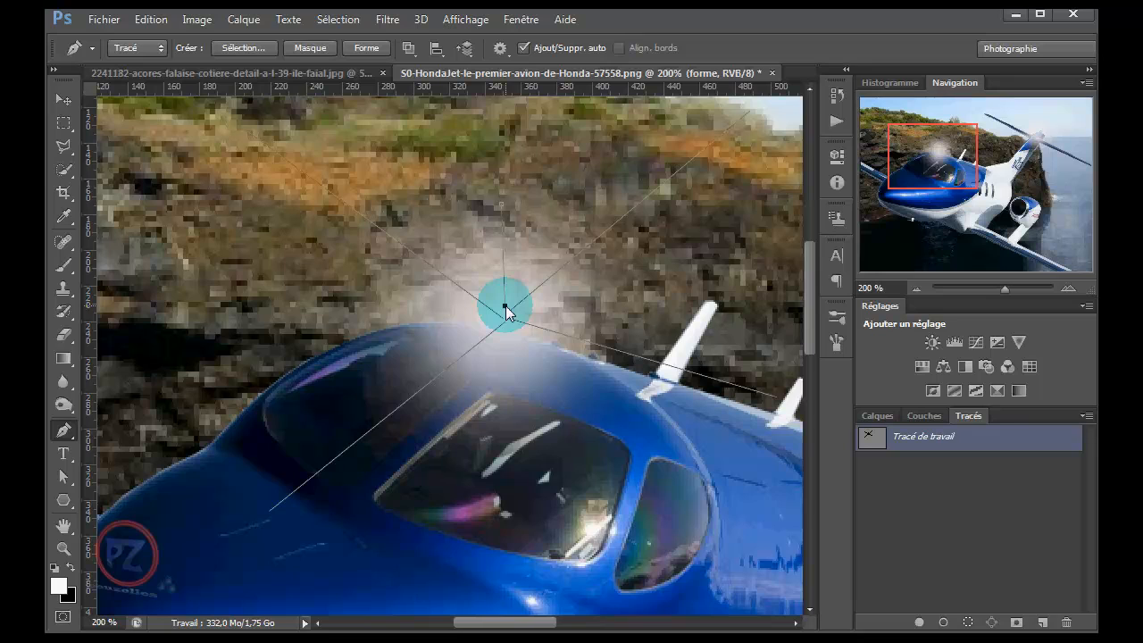
pyautogui.moveTo(506, 306); pyautogui.dragTo(506, 316)
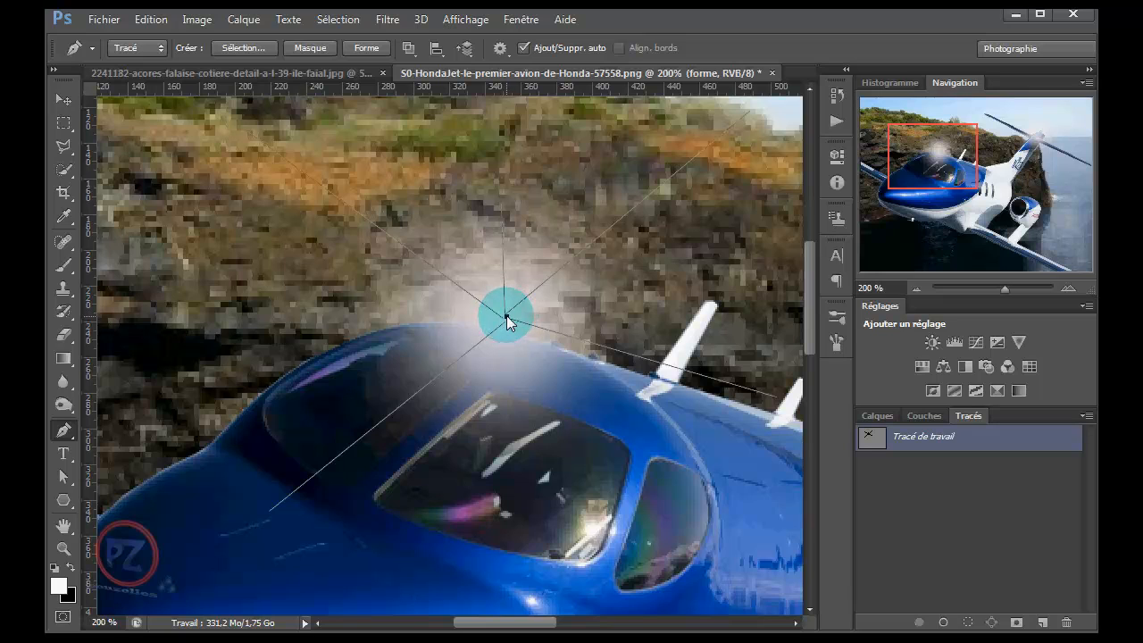
pyautogui.click(685, 282)
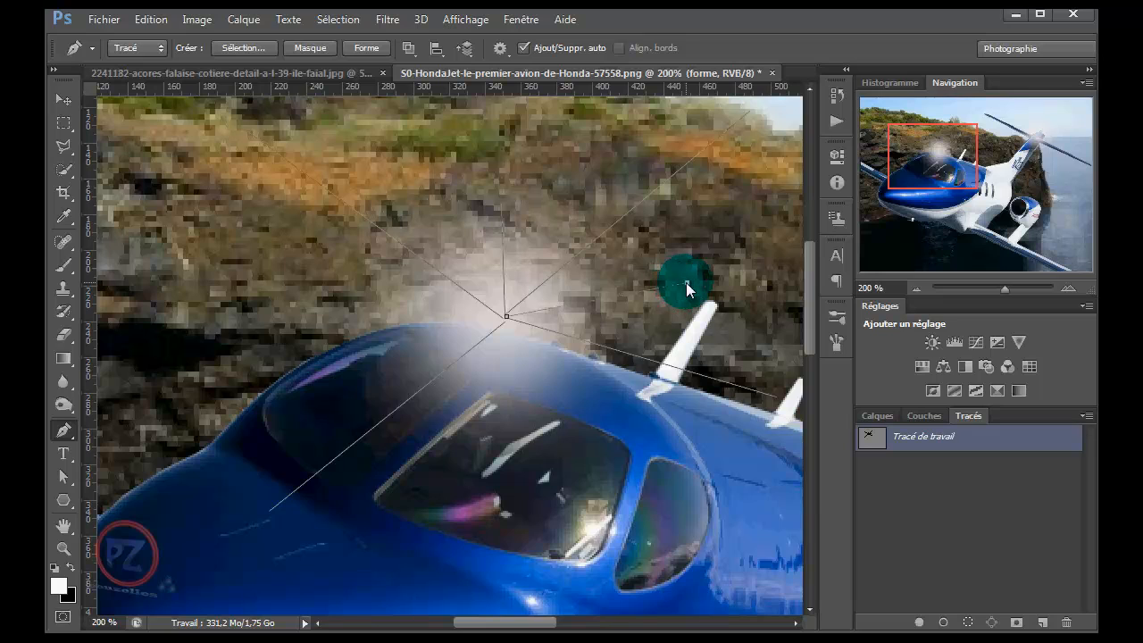
pyautogui.press('Escape')
# Step: Complete the star of path lines with one short segment down into the windshield and one left from the glow's centre
pyautogui.click(508, 321)
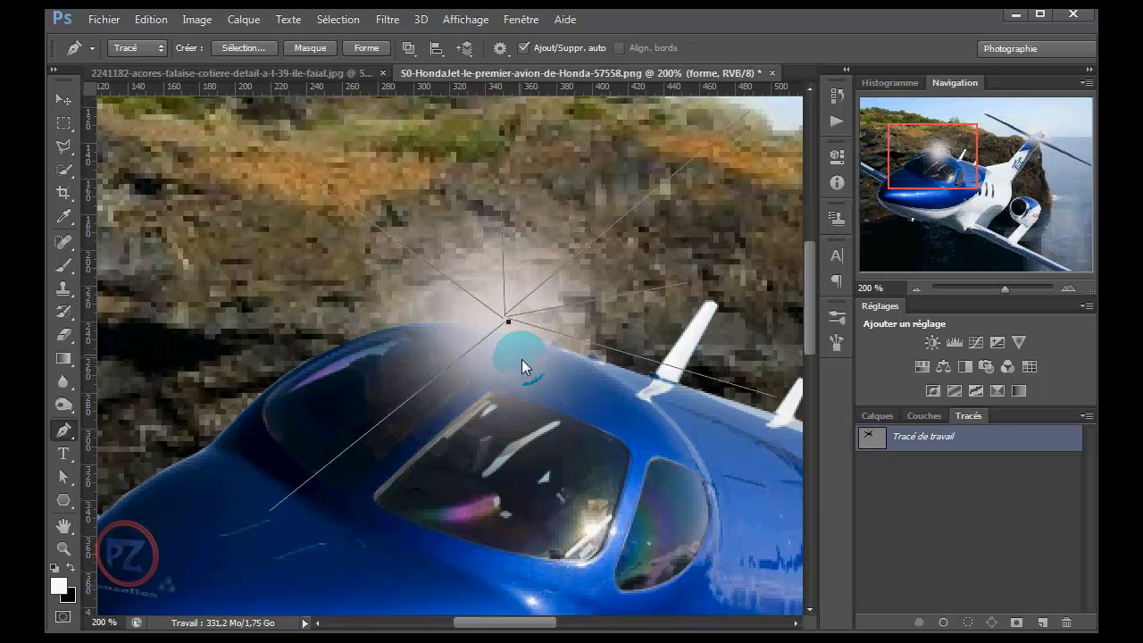
pyautogui.moveTo(521, 359); pyautogui.dragTo(528, 447)
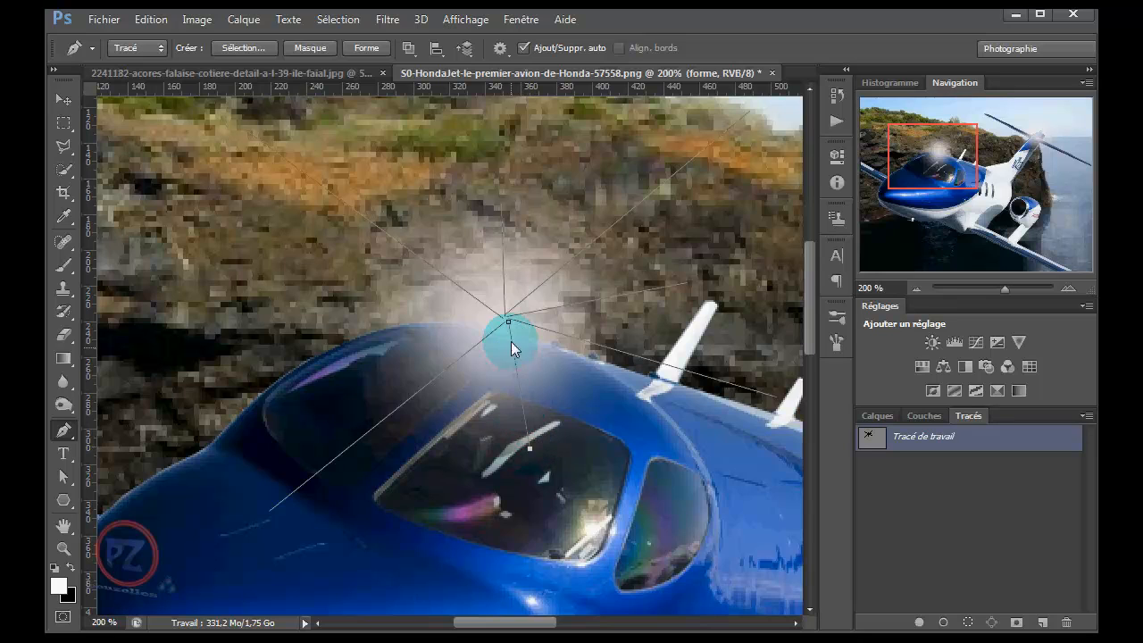
pyautogui.press('Escape')
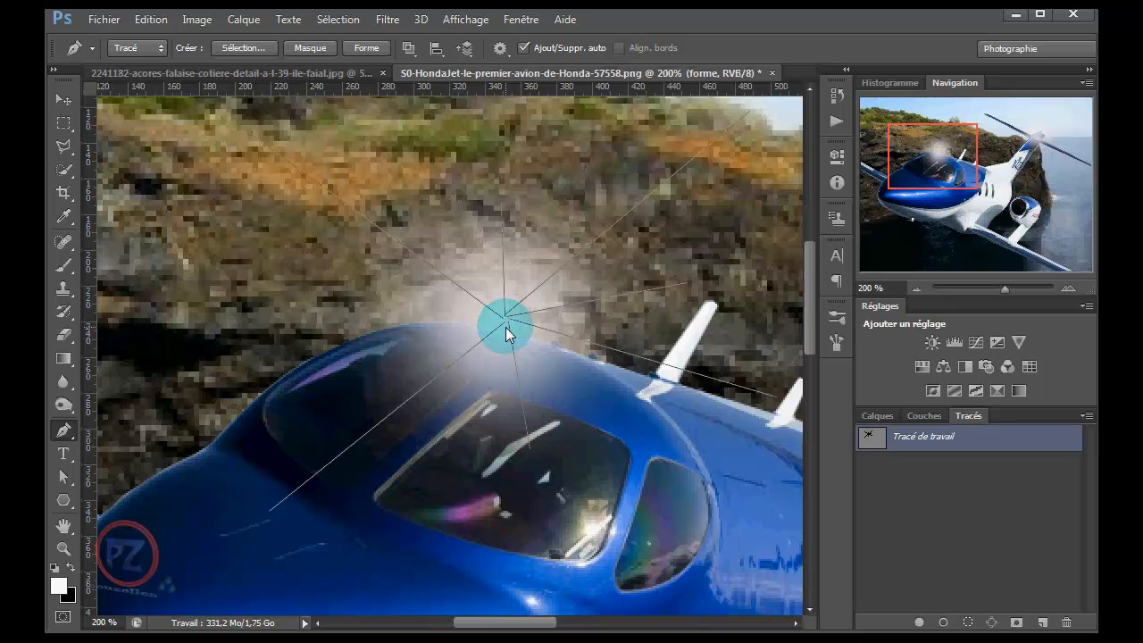
pyautogui.click(501, 319)
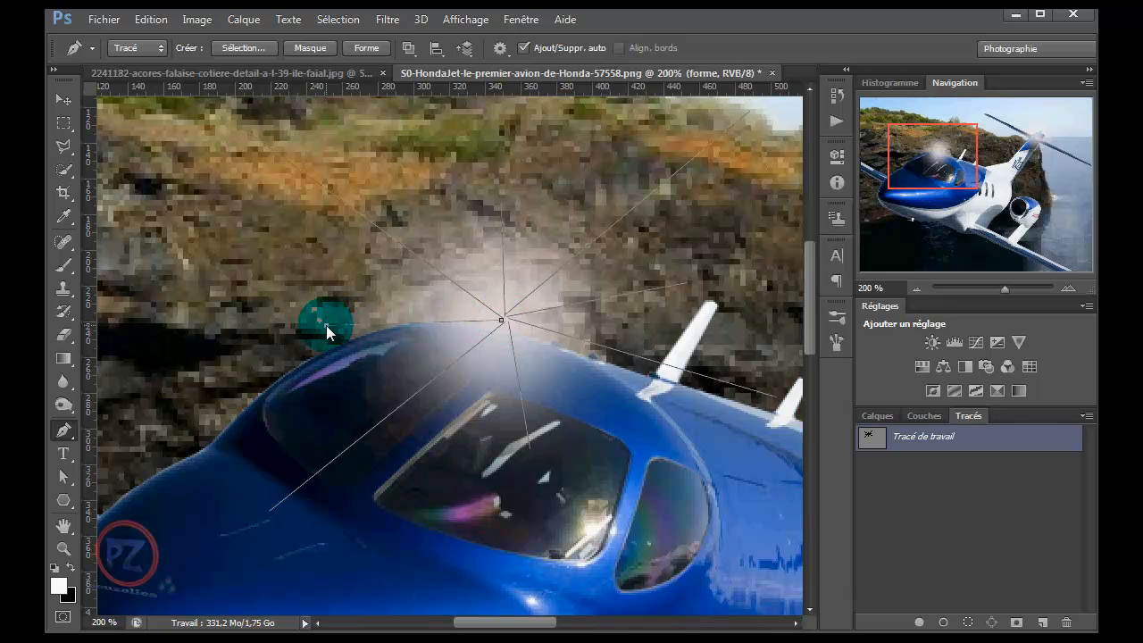
pyautogui.click(501, 321)
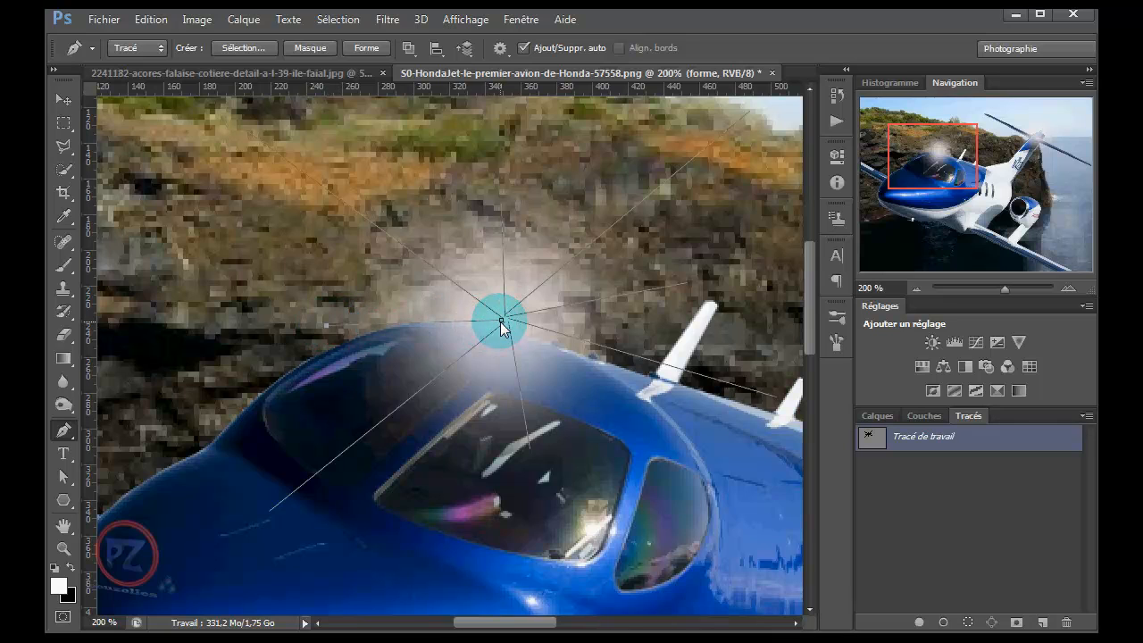
pyautogui.click(899, 438)
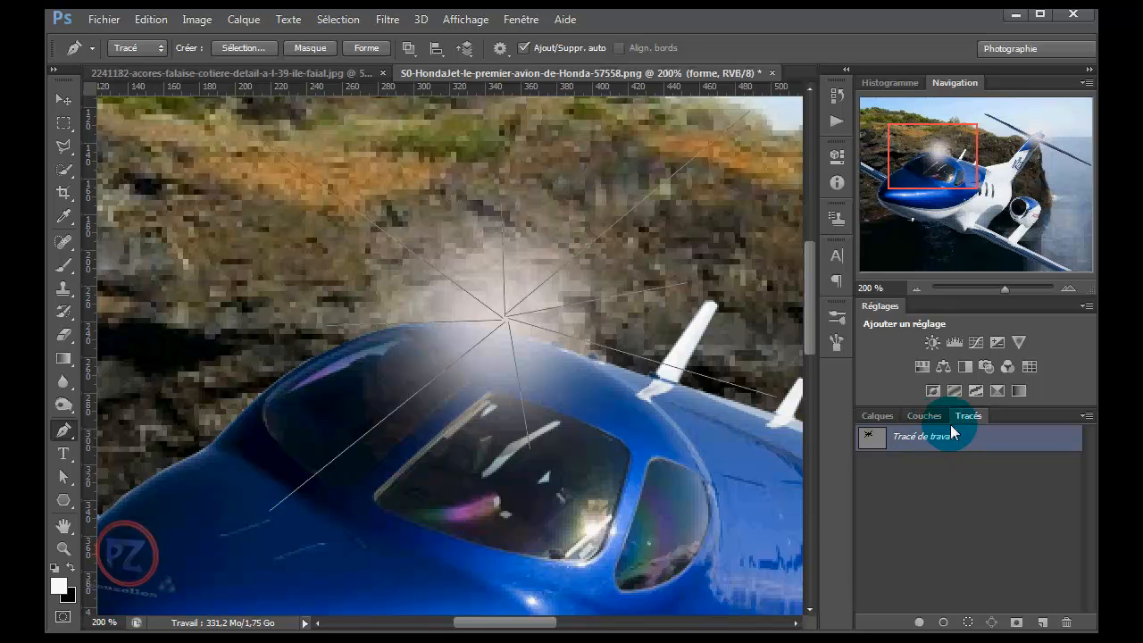
pyautogui.click(868, 435)
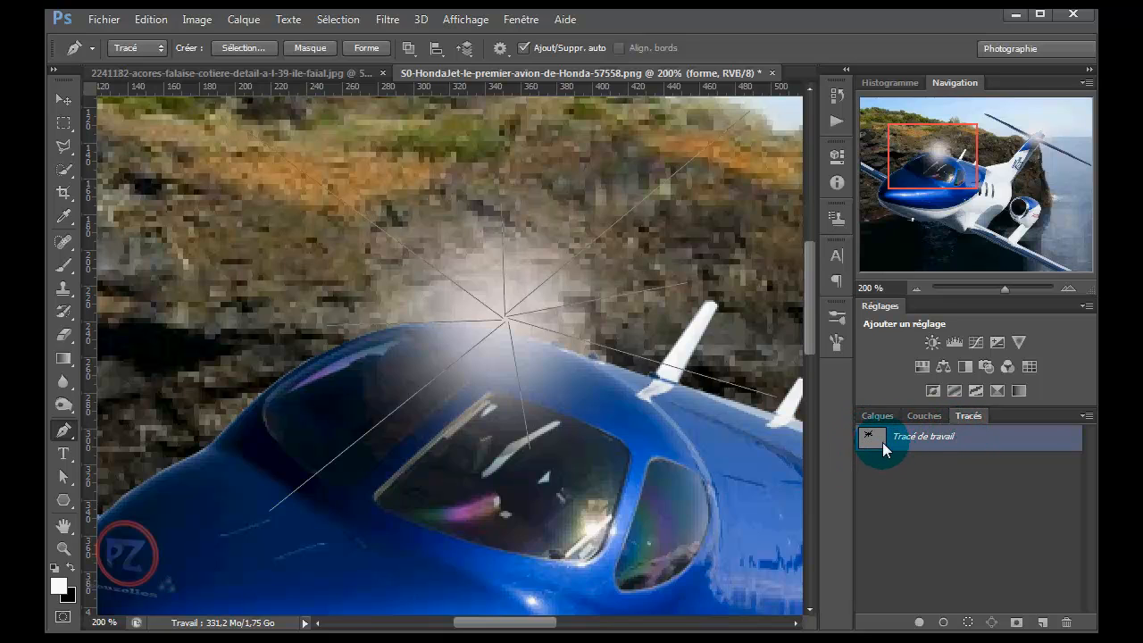
# Step: Create a new layer above "forme" and fill it with black using the Paint Bucket
pyautogui.click(875, 415)
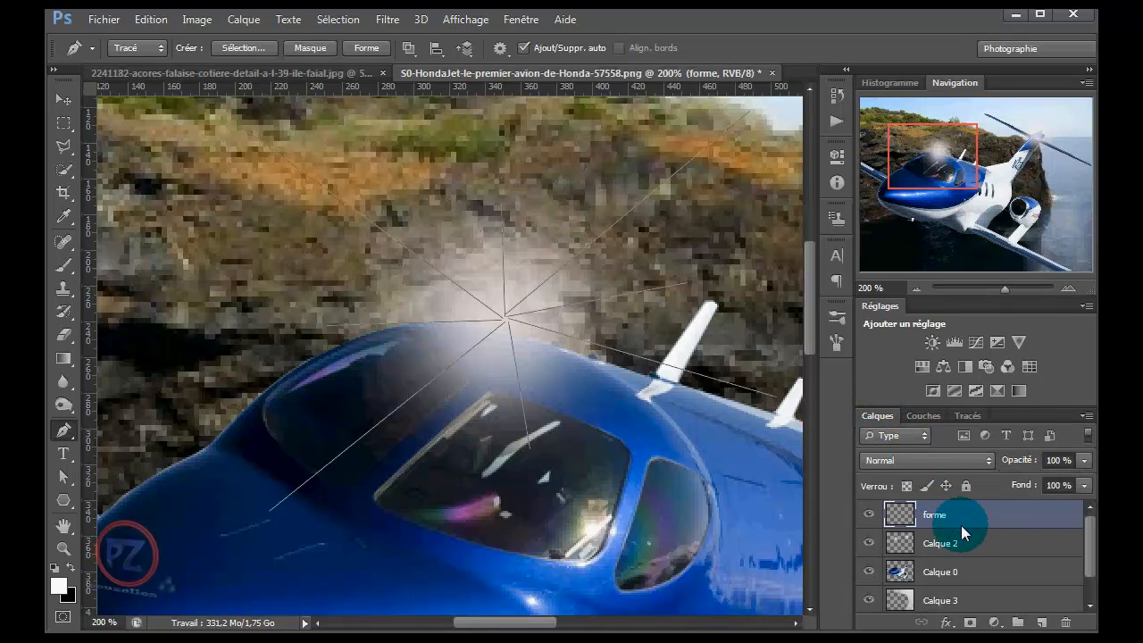
pyautogui.click(1041, 622)
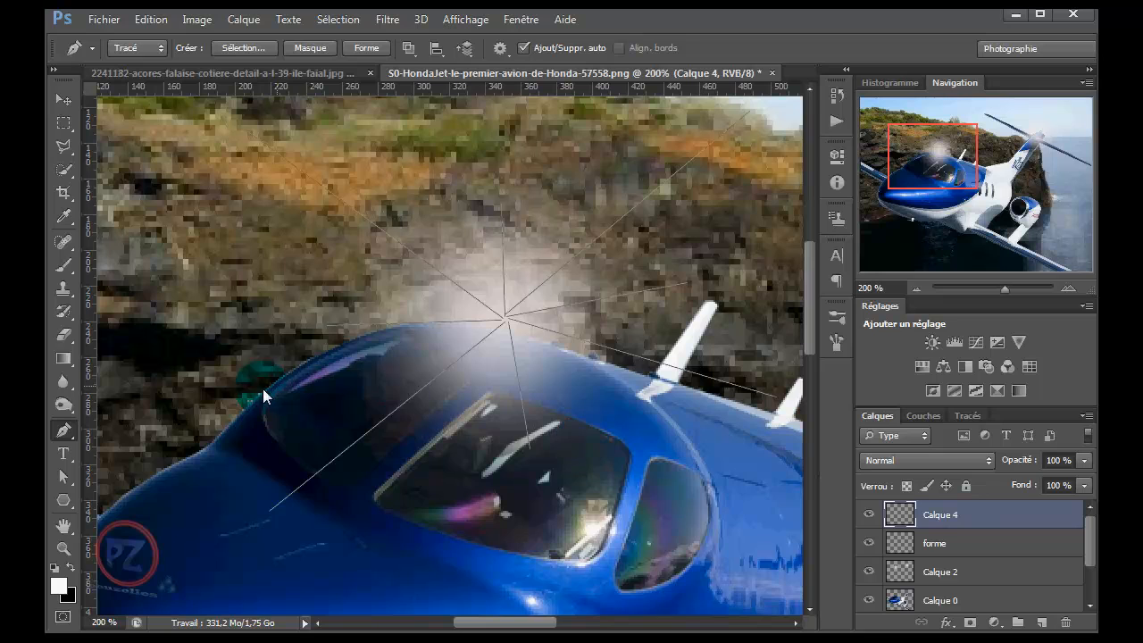
pyautogui.click(69, 570)
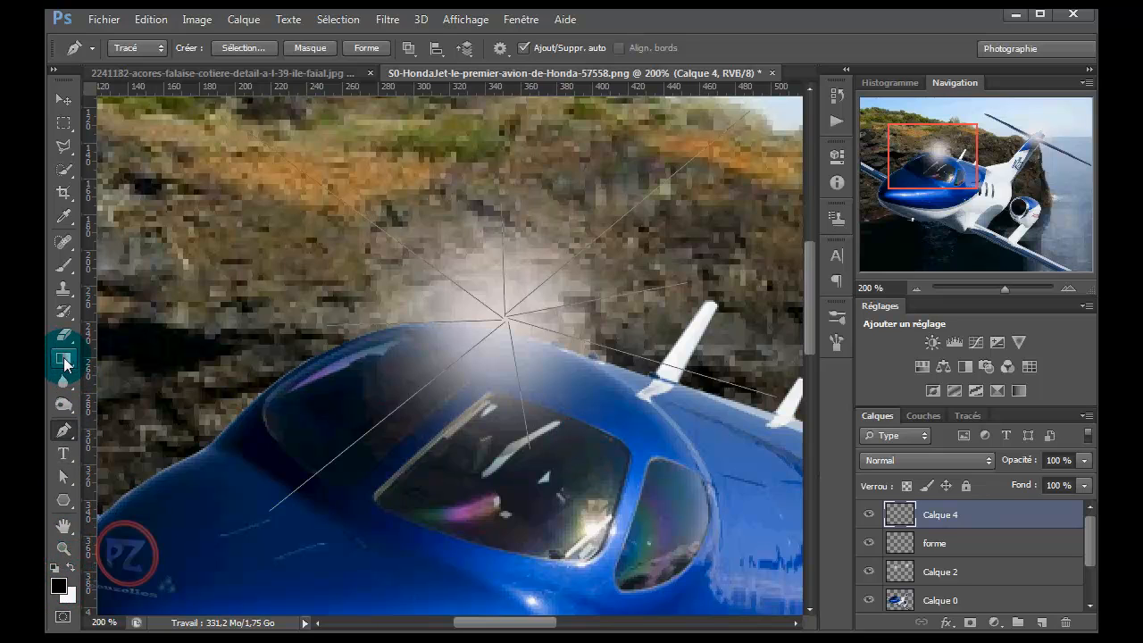
pyautogui.rightClick(63, 359)
pyautogui.click(120, 369)
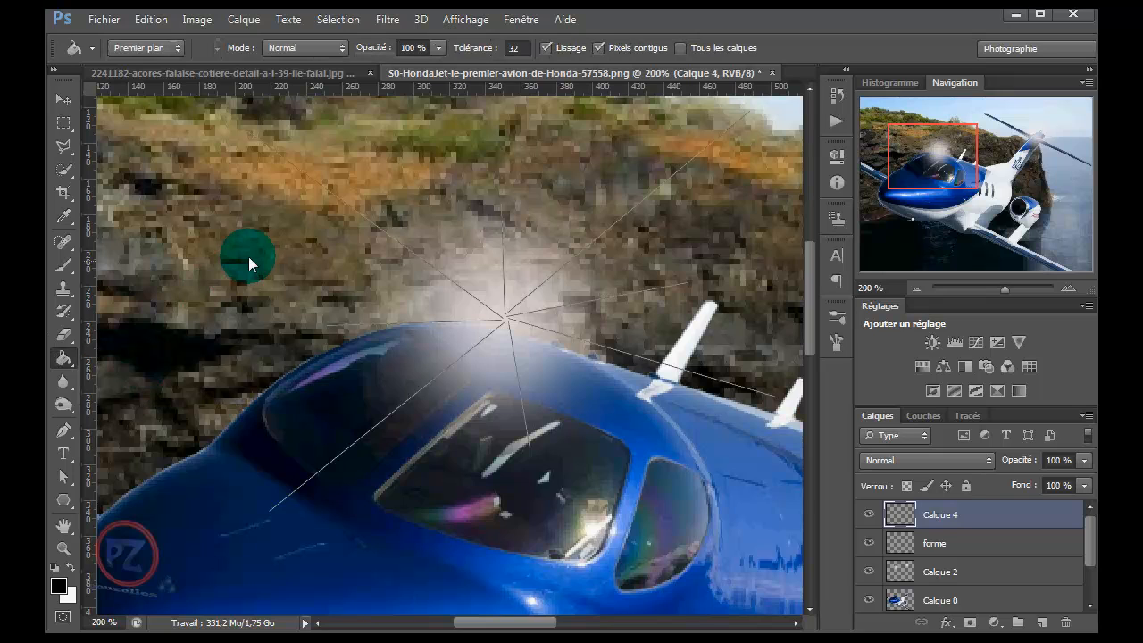
pyautogui.click(250, 253)
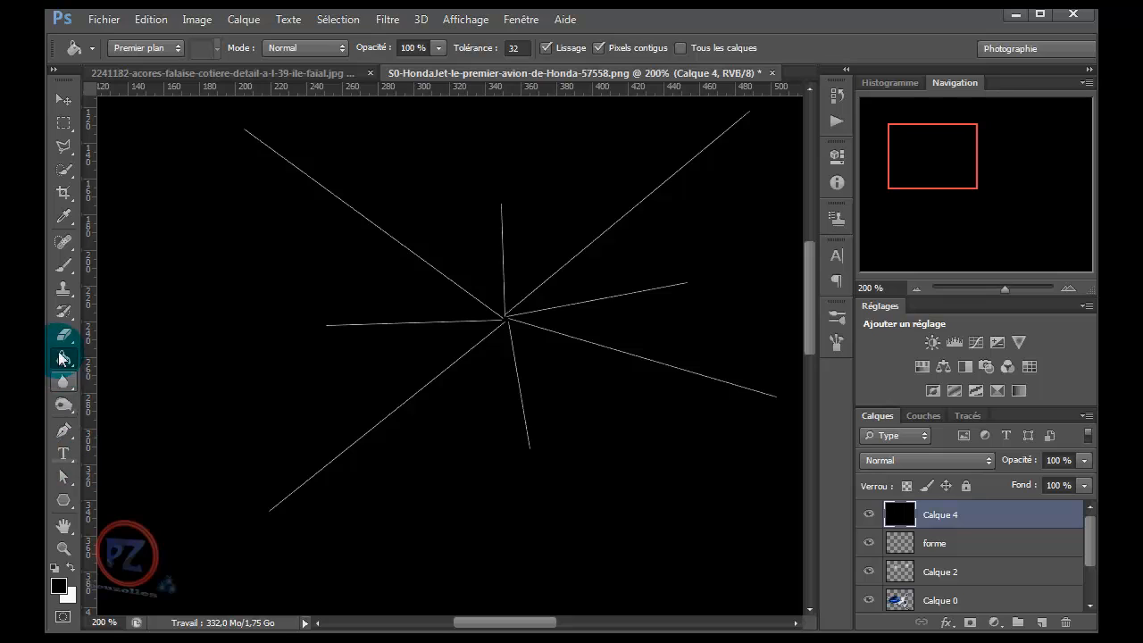
# Step: Set up a hard round 7 px brush with white as its colour and paint a test stroke across the upper part of the black layer
pyautogui.click(65, 268)
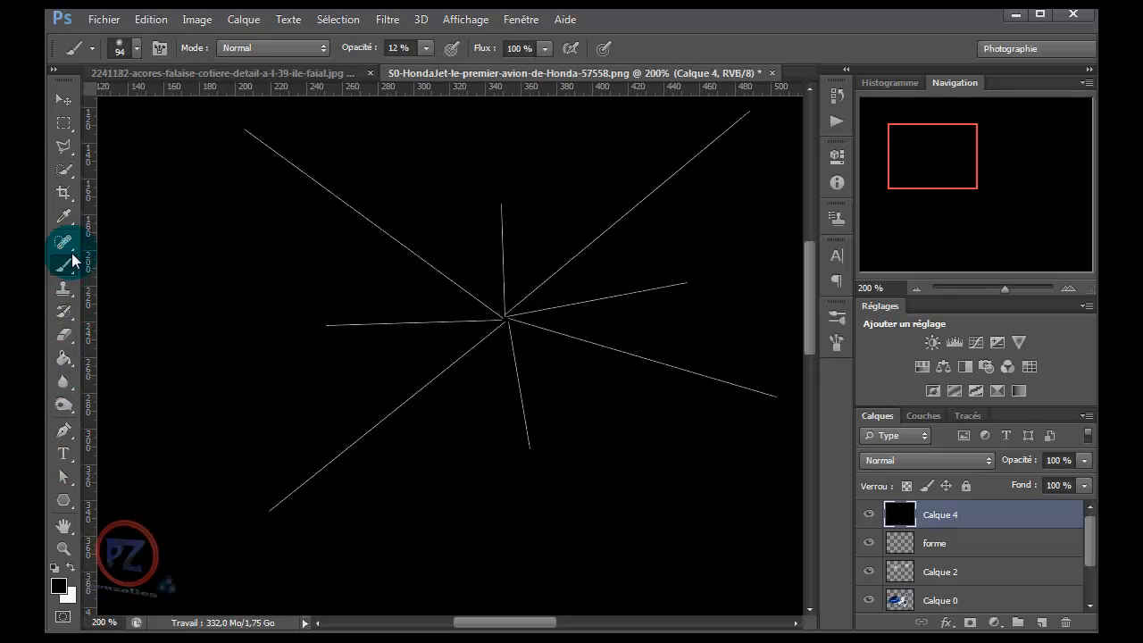
pyautogui.click(136, 48)
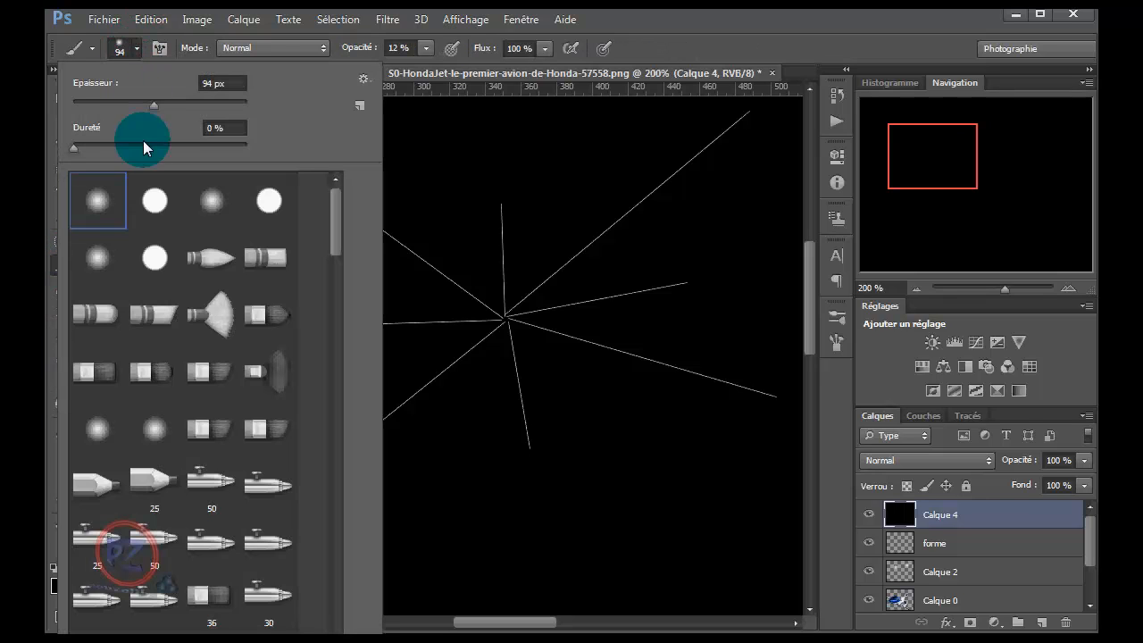
pyautogui.click(154, 204)
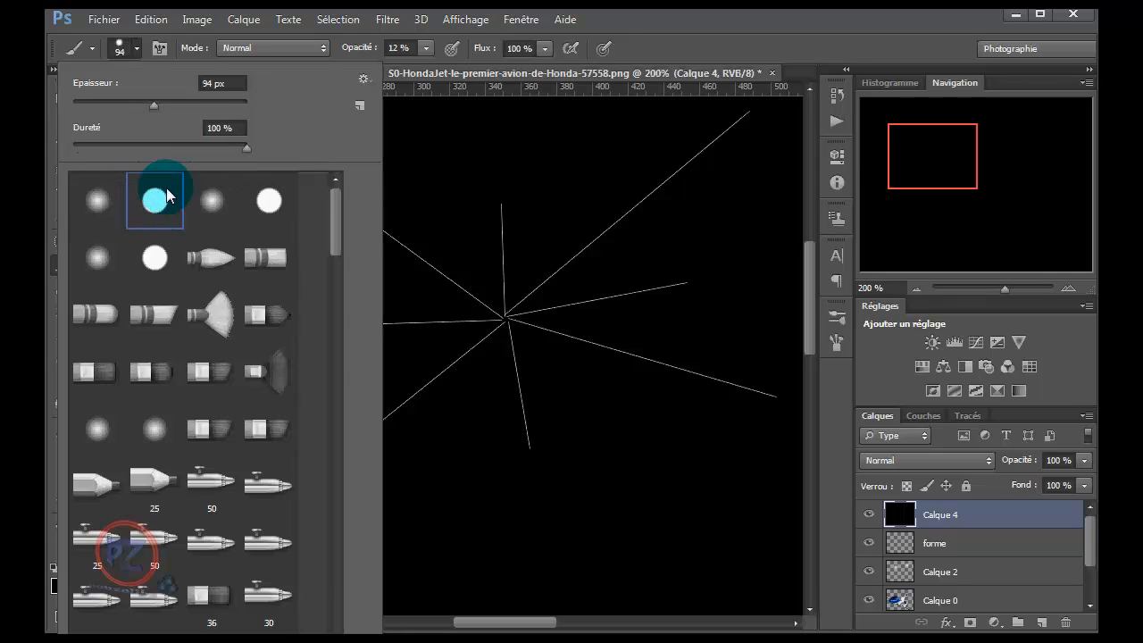
pyautogui.moveTo(153, 105); pyautogui.dragTo(89, 104)
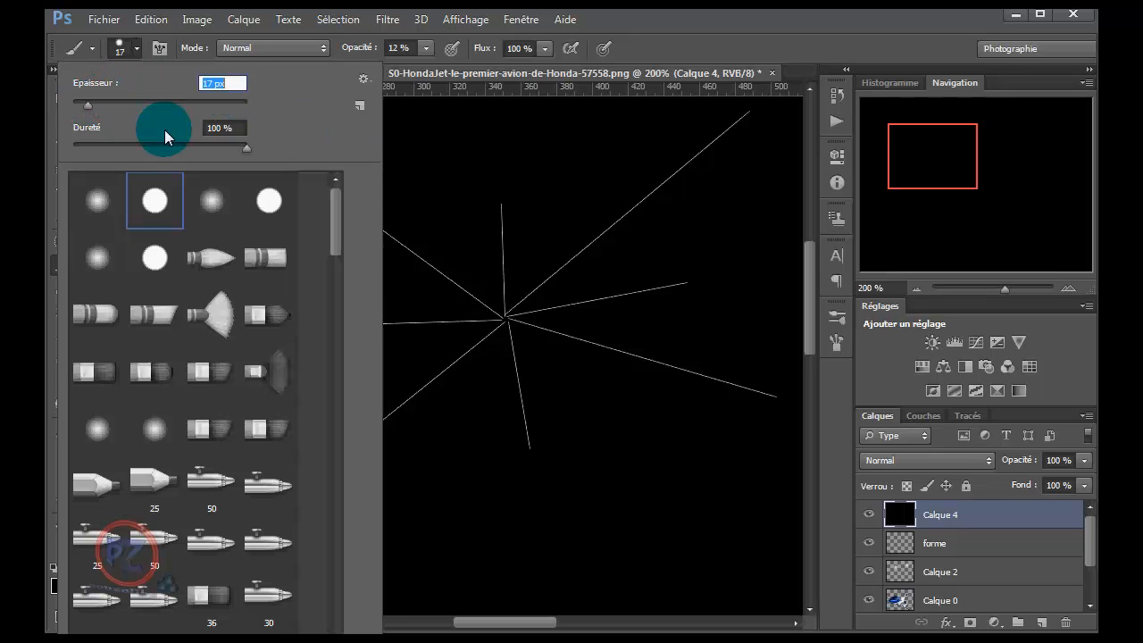
pyautogui.click(79, 105)
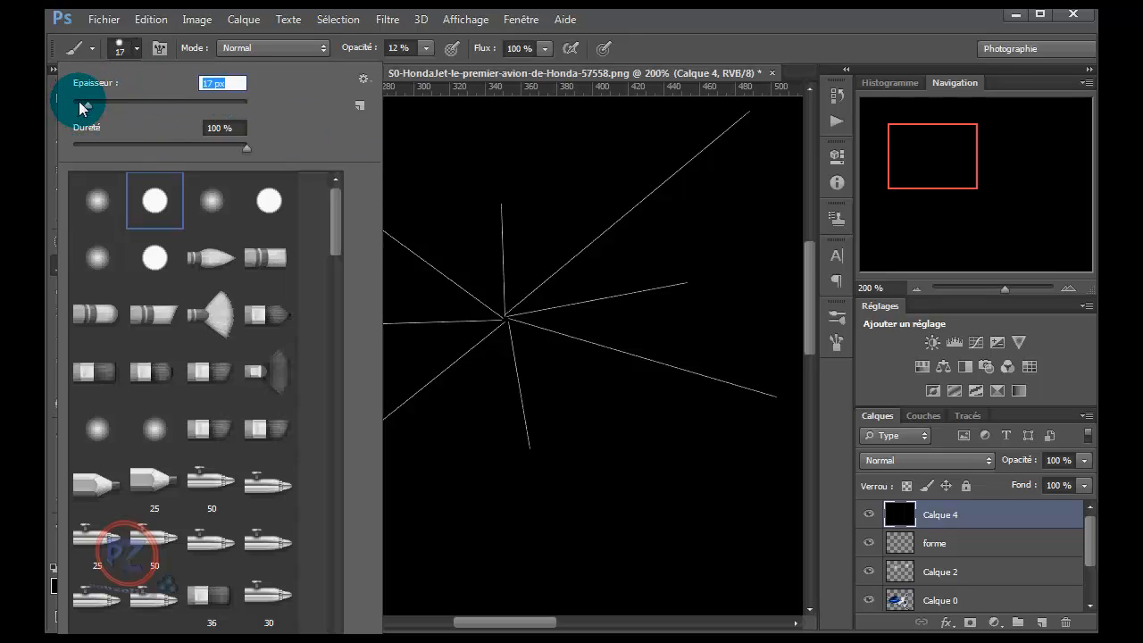
pyautogui.click(468, 143)
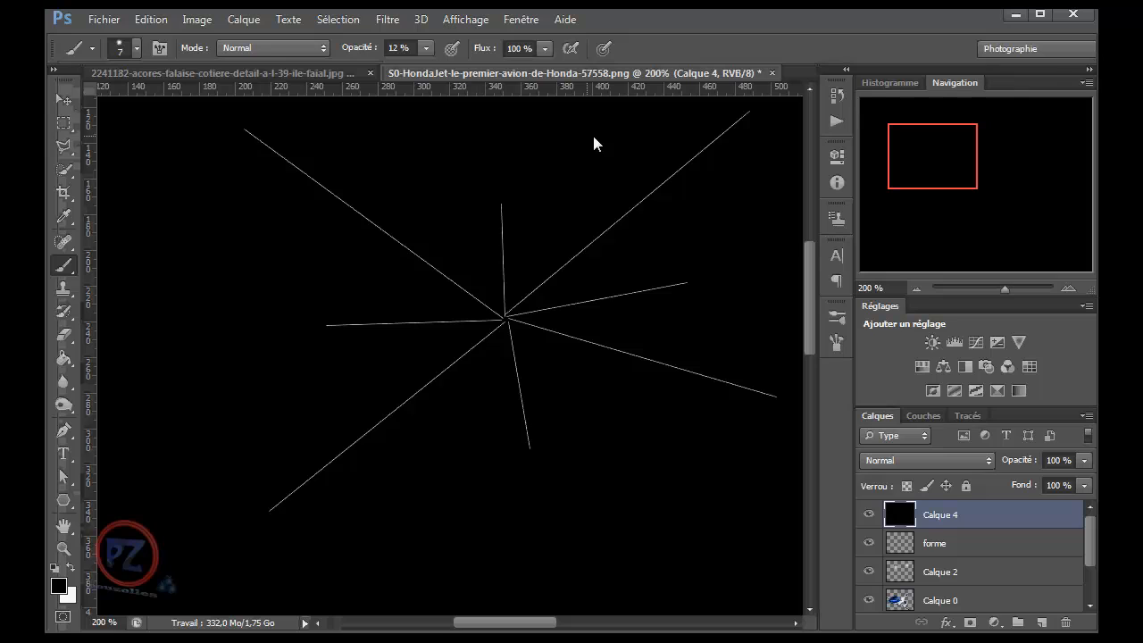
pyautogui.click(68, 569)
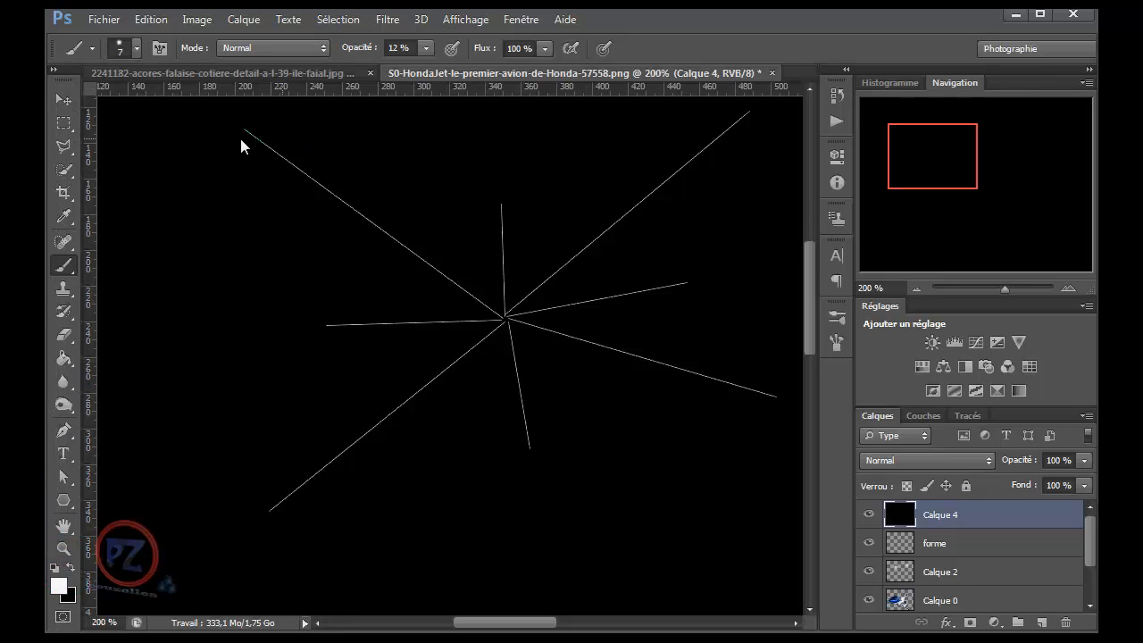
pyautogui.moveTo(115, 111); pyautogui.dragTo(525, 135)
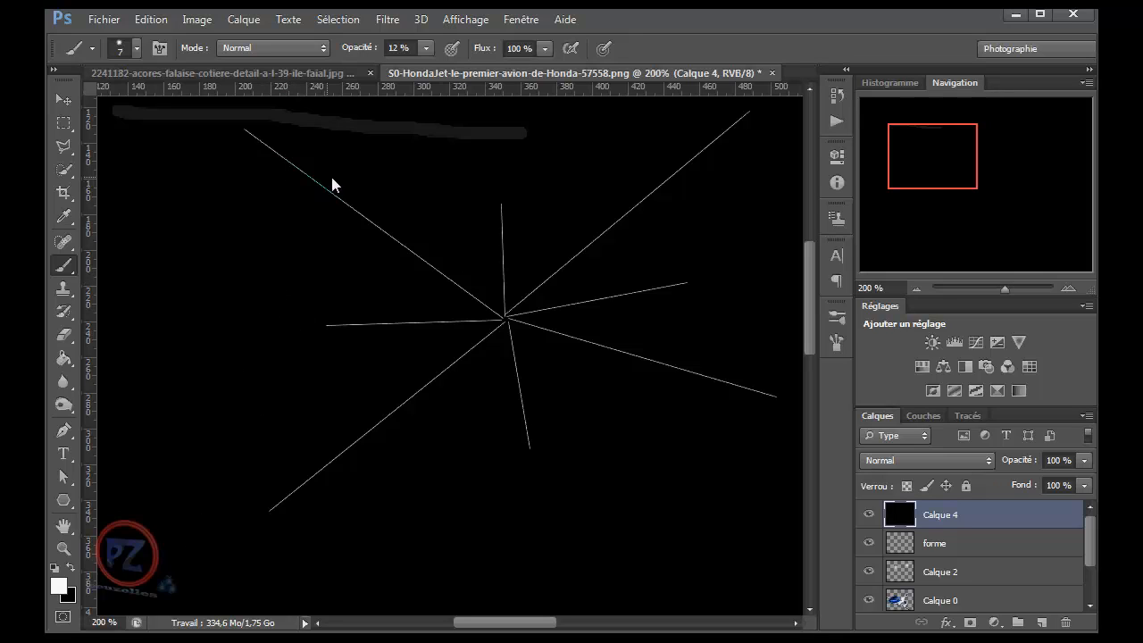
# Step: Enable Transfert in the brush settings with Fondu as the opacity control
pyautogui.click(814, 330)
pyautogui.click(836, 344)
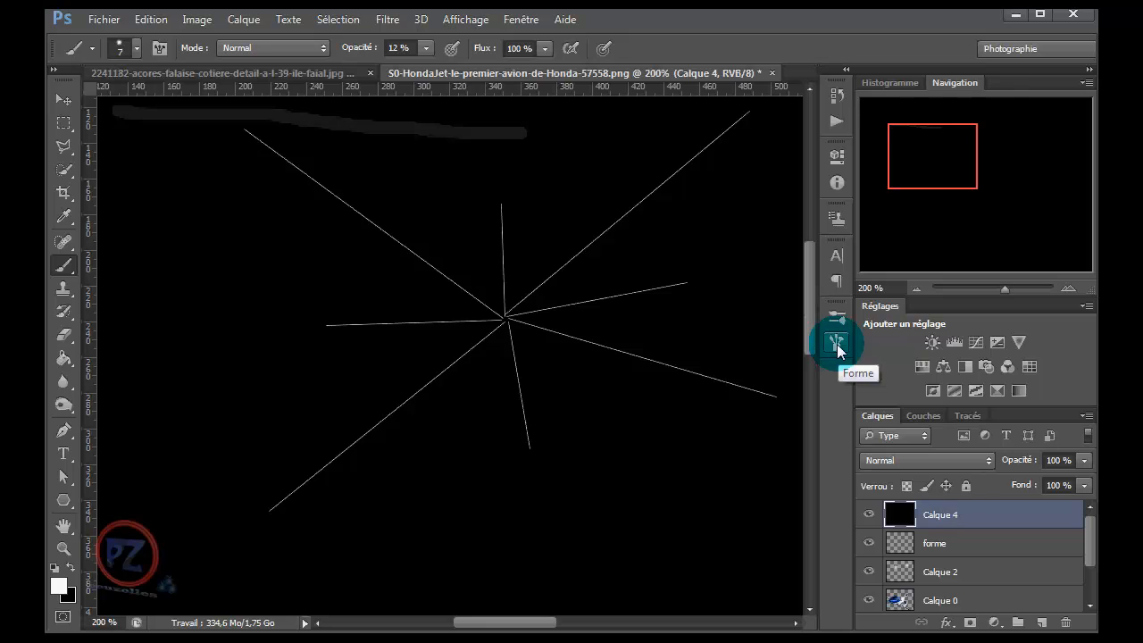
pyautogui.click(159, 47)
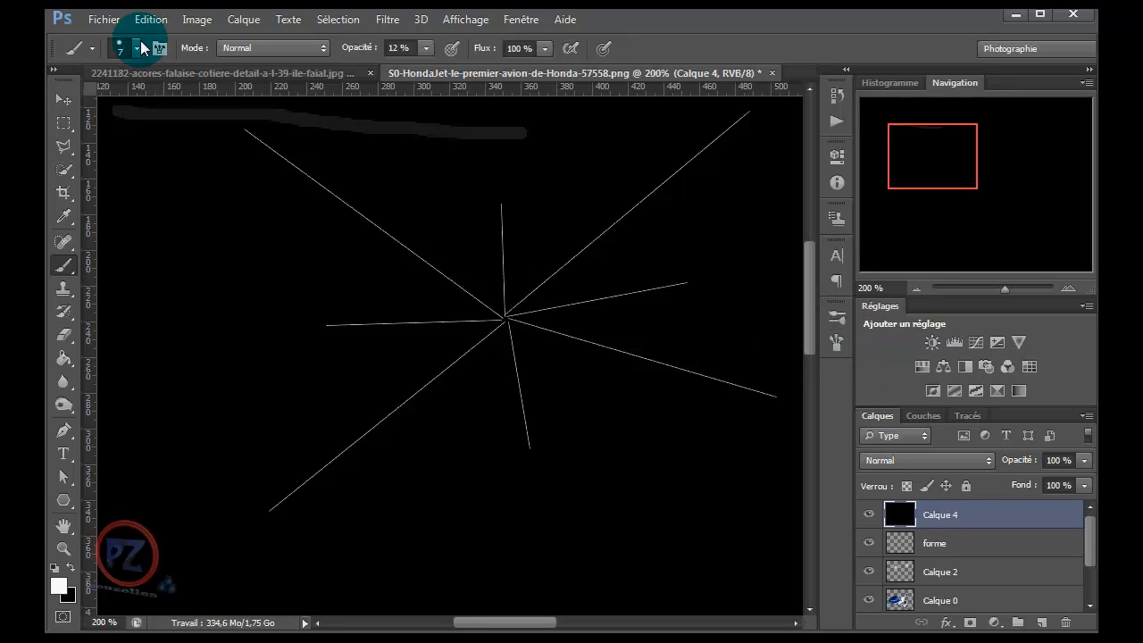
pyautogui.click(160, 51)
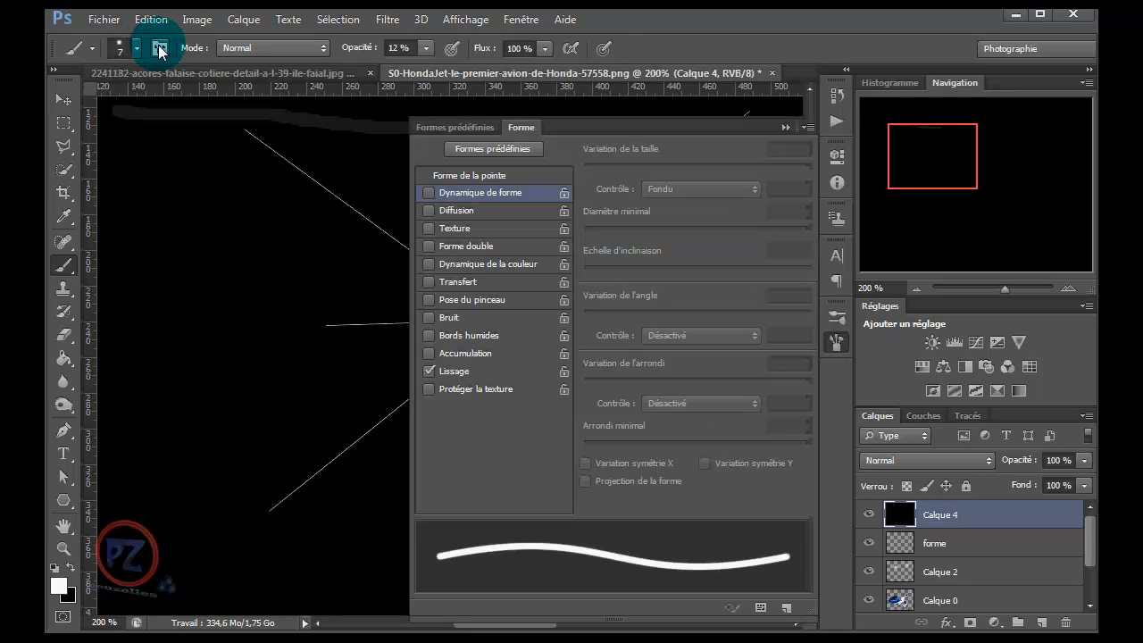
pyautogui.moveTo(673, 131)
pyautogui.mouseDown()
pyautogui.moveTo(675, 161)
pyautogui.moveTo(632, 173)
pyautogui.moveTo(360, 178)
pyautogui.moveTo(941, 137)
pyautogui.moveTo(946, 150)
pyautogui.mouseUp()
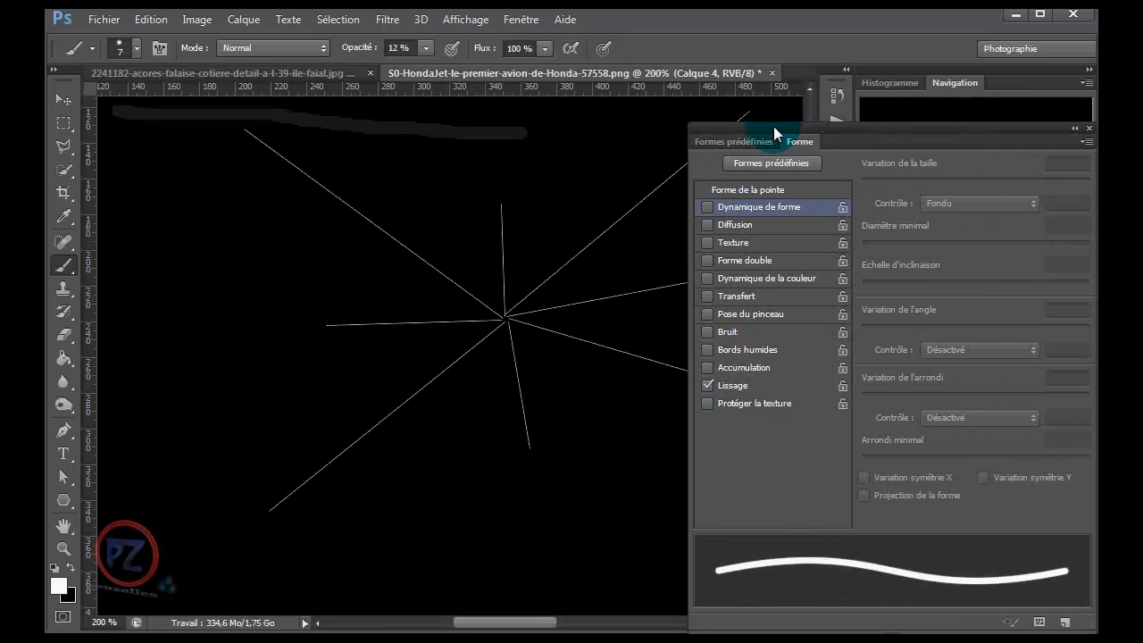
pyautogui.click(746, 207)
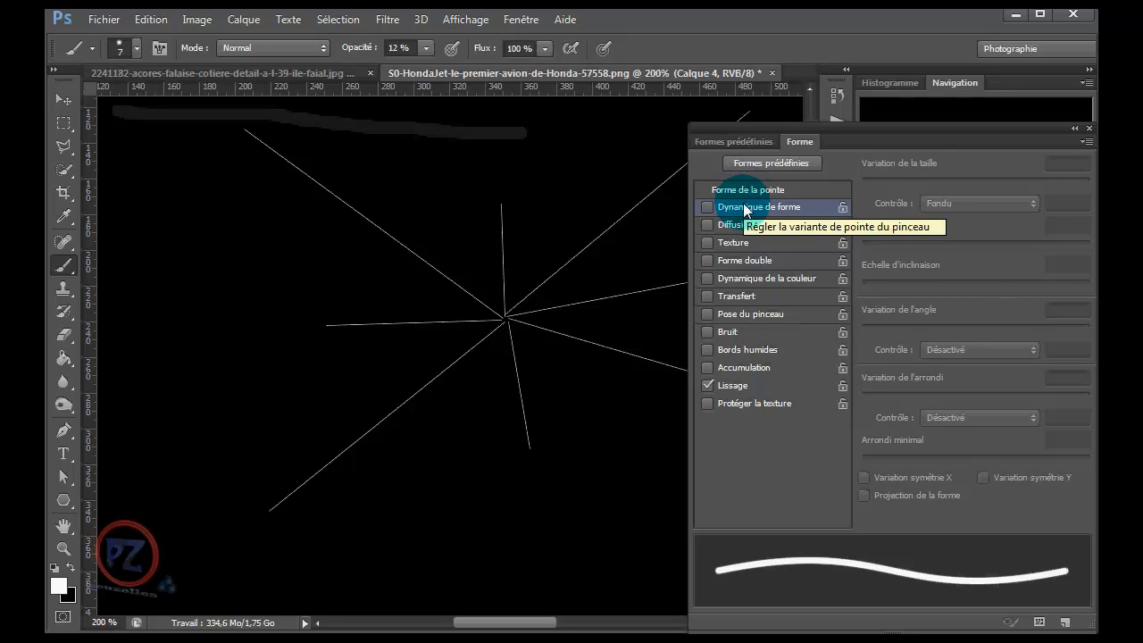
pyautogui.click(745, 296)
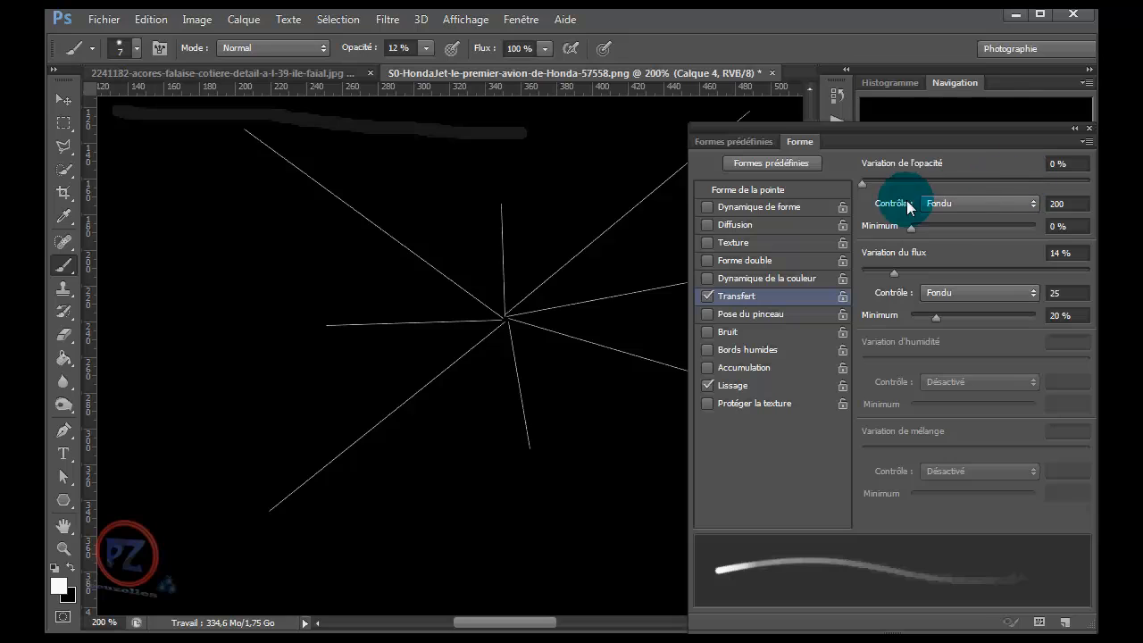
pyautogui.click(983, 204)
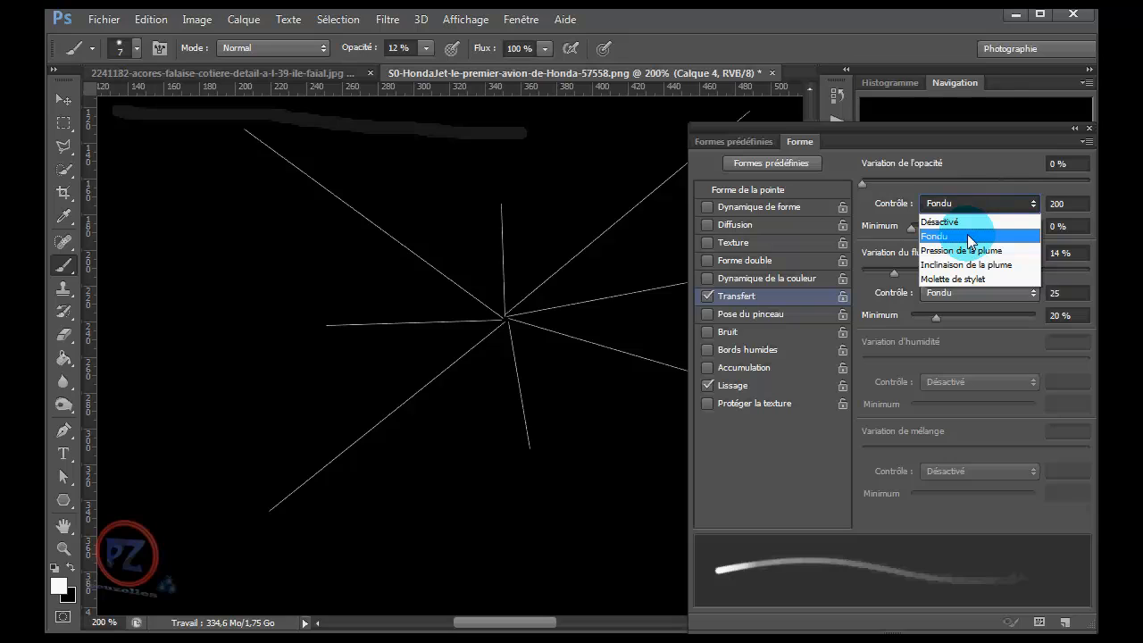
pyautogui.click(965, 235)
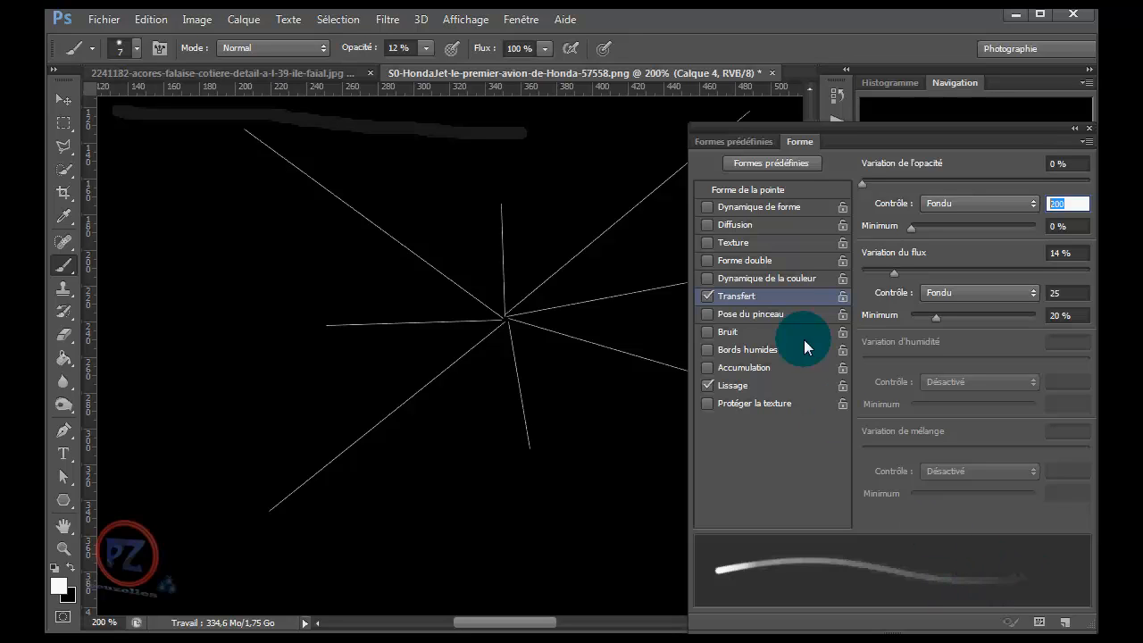
# Step: Enable Dynamique de forme for the brush and paint two leftward test strokes on the black layer
pyautogui.click(748, 214)
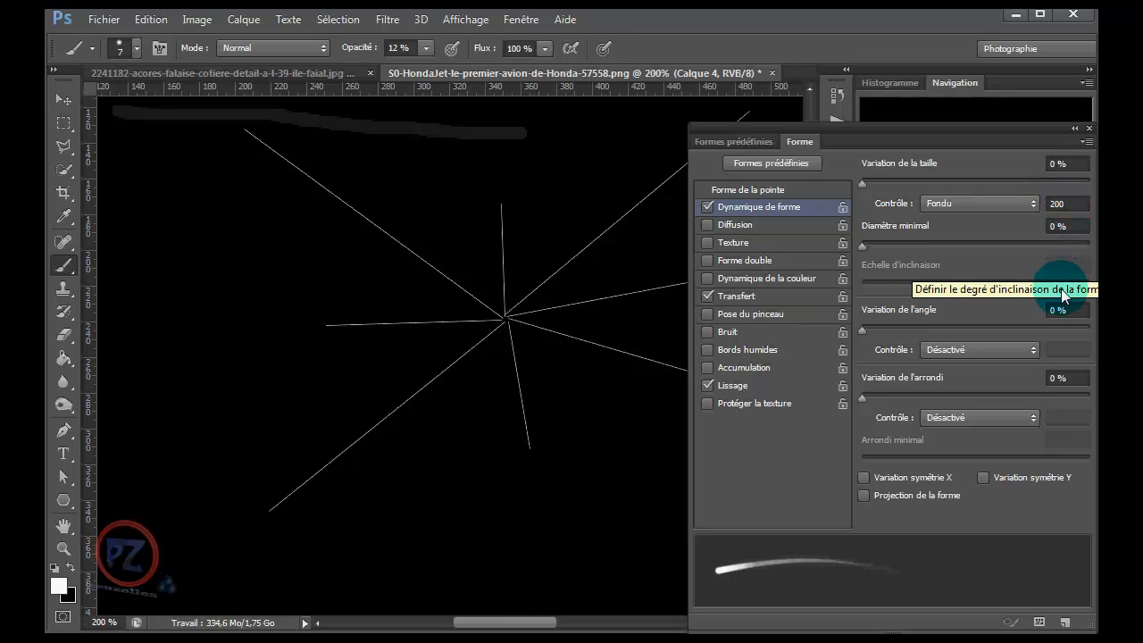
pyautogui.moveTo(444, 184); pyautogui.dragTo(202, 224)
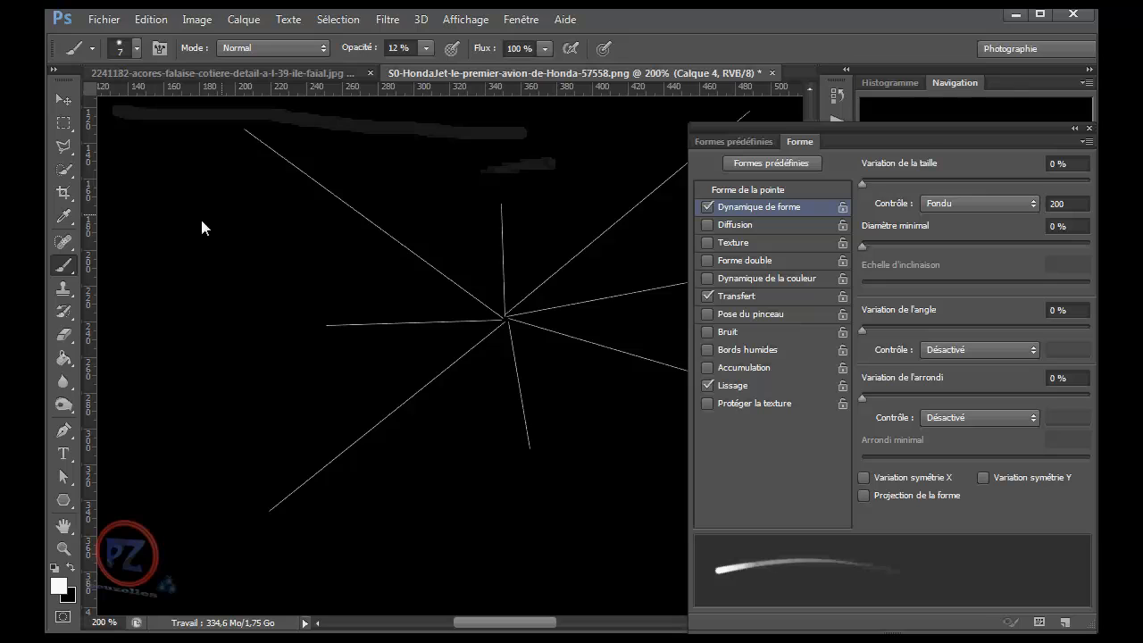
pyautogui.moveTo(563, 224); pyautogui.dragTo(323, 290)
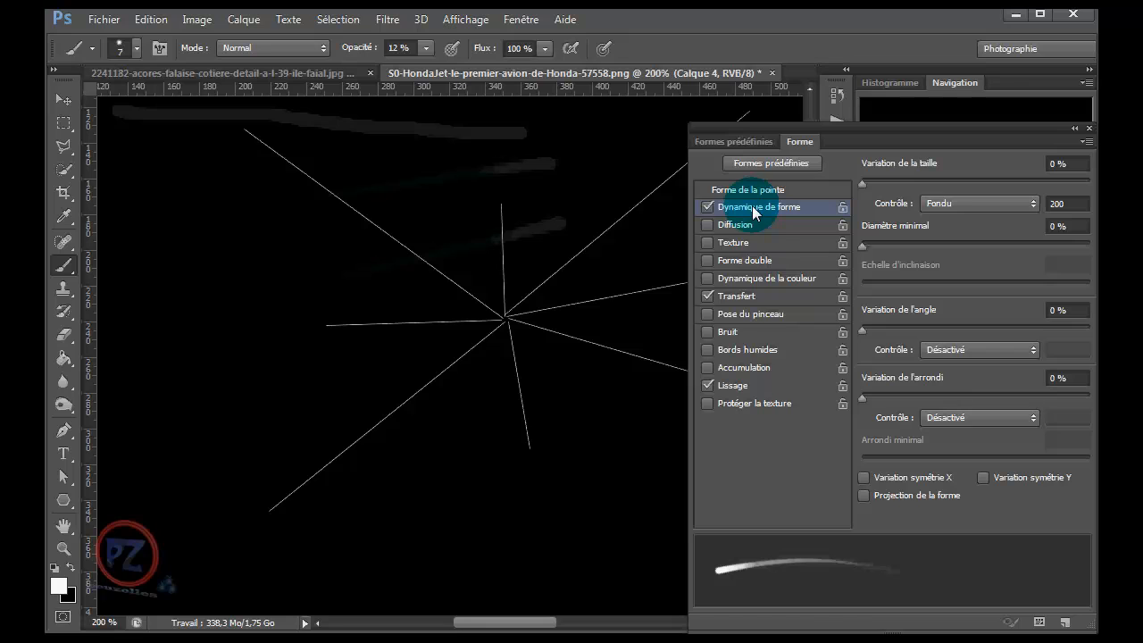
# Step: Review the Transfert options, close the brush settings, and delete the black test layer Calque 4
pyautogui.click(737, 298)
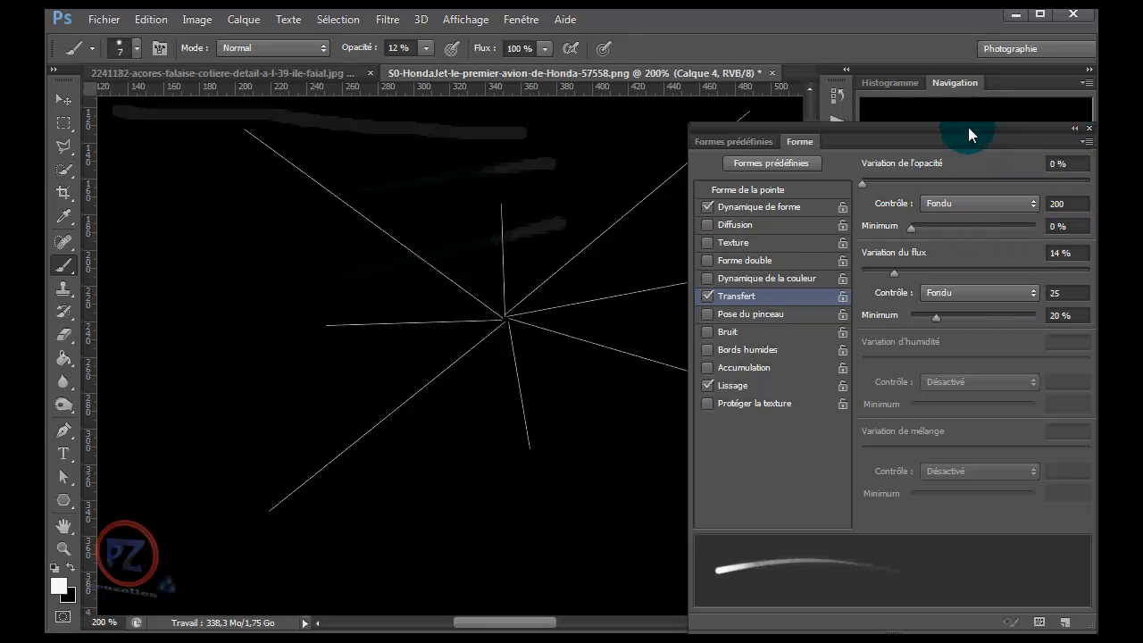
pyautogui.moveTo(944, 131)
pyautogui.mouseDown()
pyautogui.moveTo(778, 251)
pyautogui.moveTo(813, 392)
pyautogui.moveTo(839, 308)
pyautogui.mouseUp()
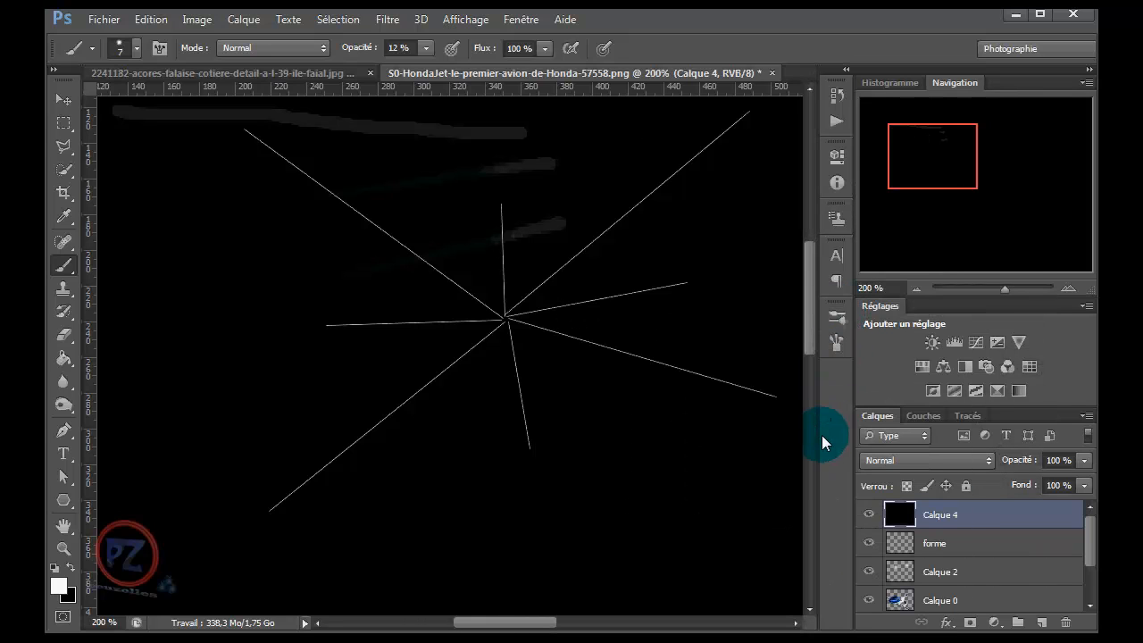
pyautogui.moveTo(982, 514); pyautogui.dragTo(1068, 628)
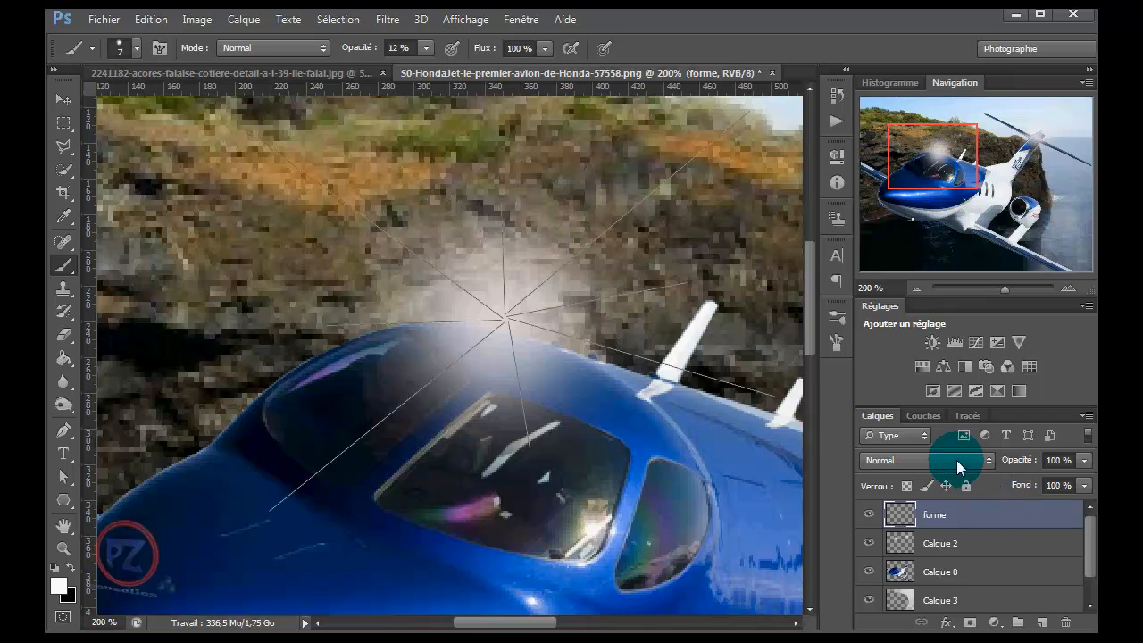
# Step: Stroke the work path on the "forme" layer using the Forme brush with Simuler la pression enabled
pyautogui.click(970, 416)
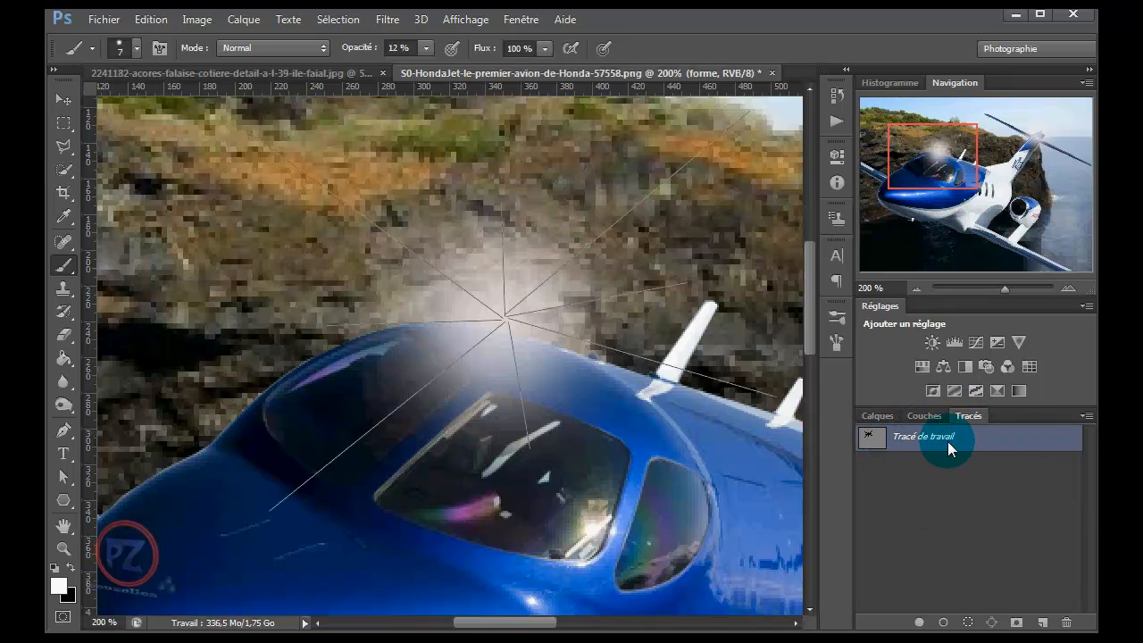
pyautogui.click(1086, 416)
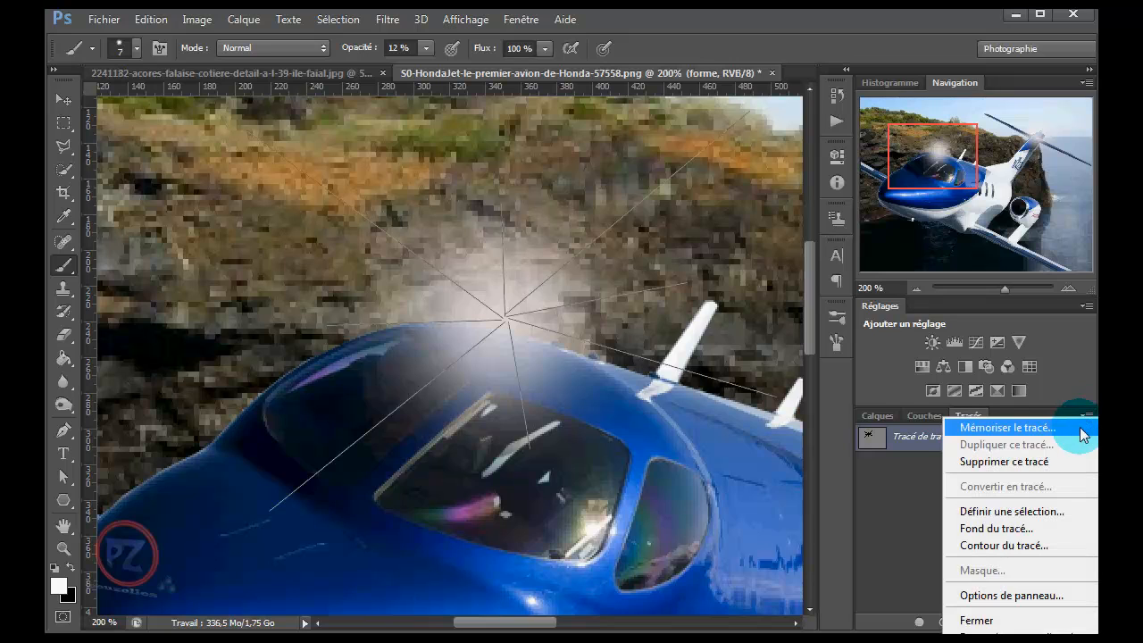
pyautogui.click(1004, 544)
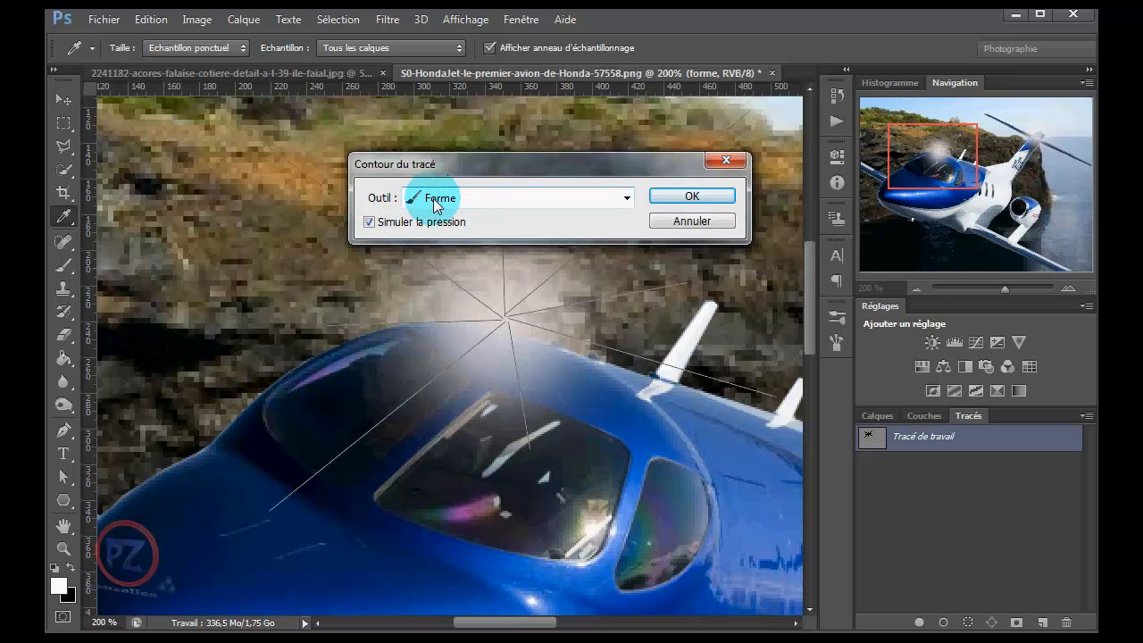
pyautogui.click(626, 198)
pyautogui.click(629, 199)
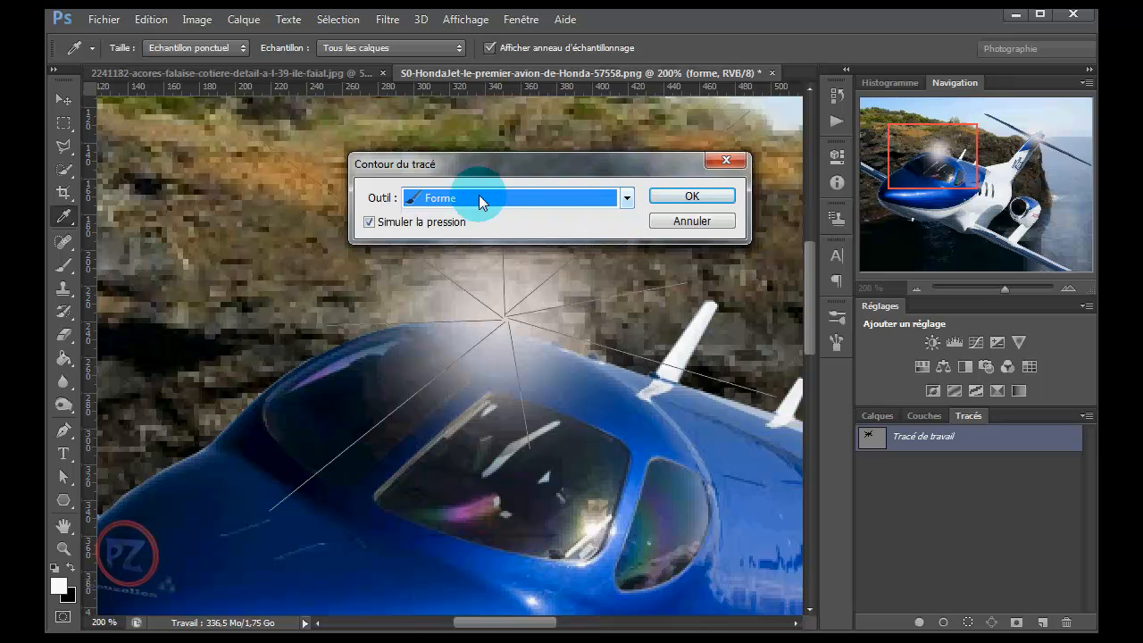
pyautogui.click(692, 198)
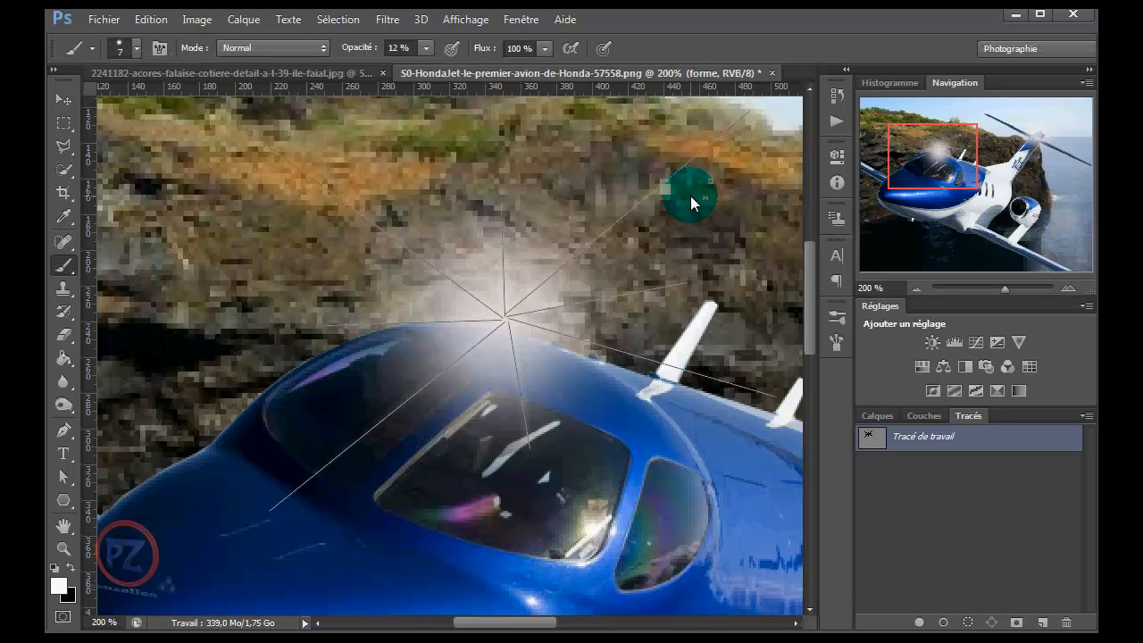
# Step: Compare the whole image with the glow layer Calque 2 hidden and shown to examine the stroked rays
pyautogui.click(874, 415)
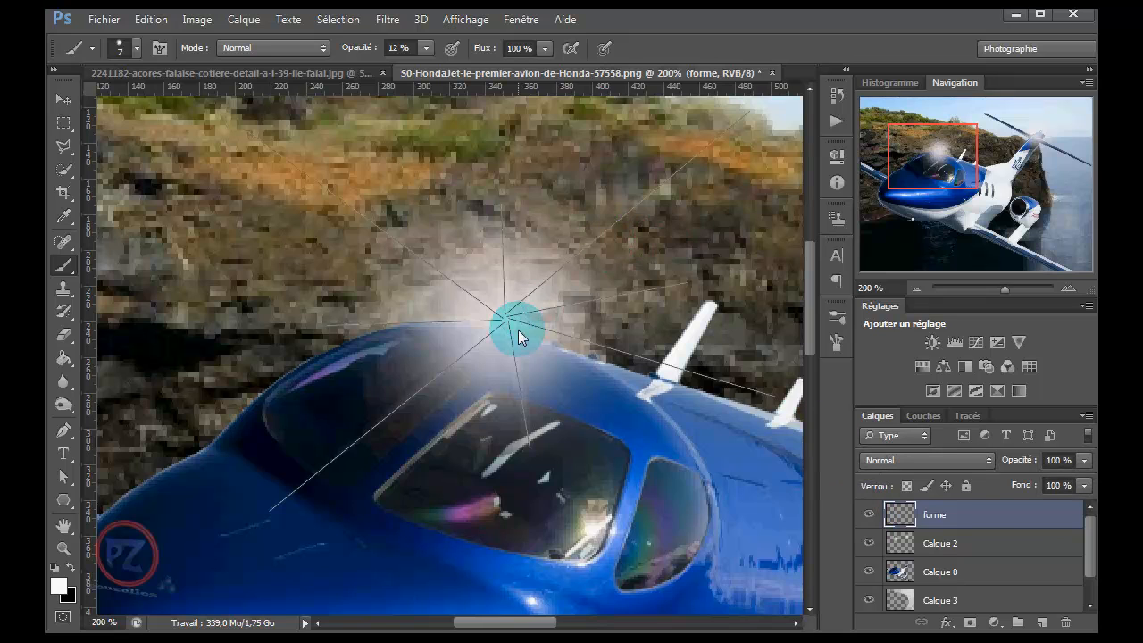
pyautogui.scroll(-2, 518, 329)
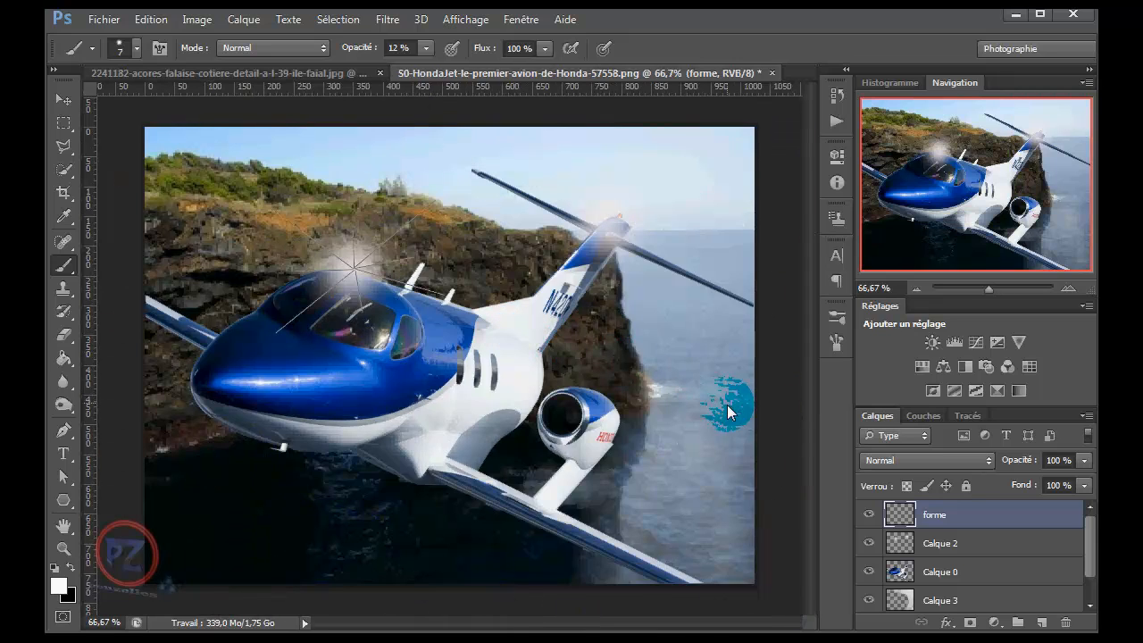
pyautogui.click(867, 543)
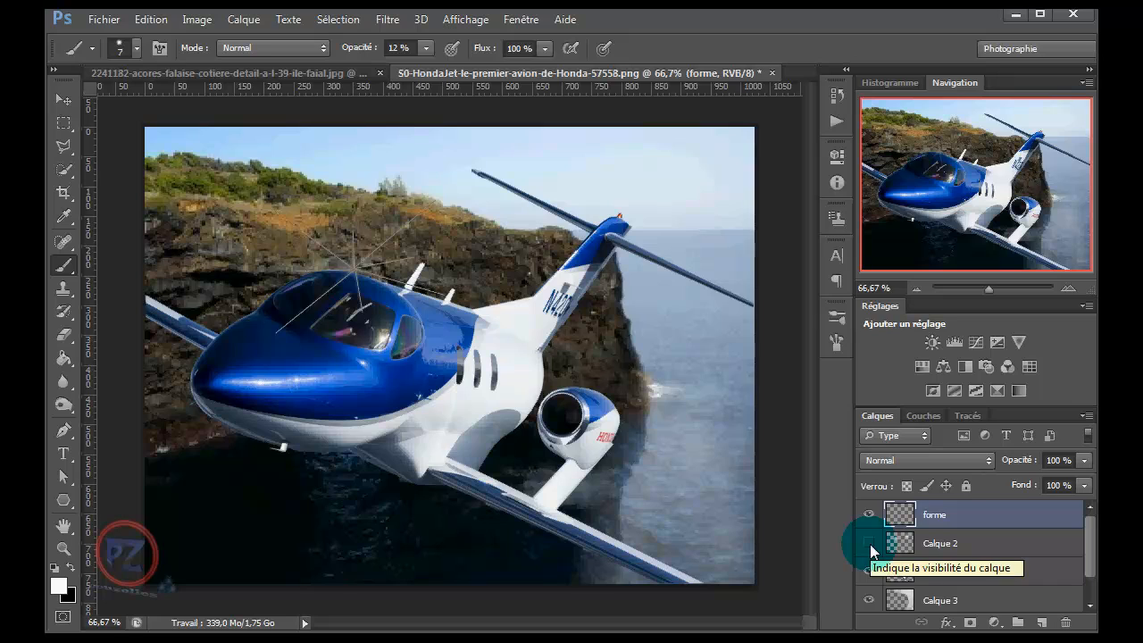
pyautogui.click(870, 545)
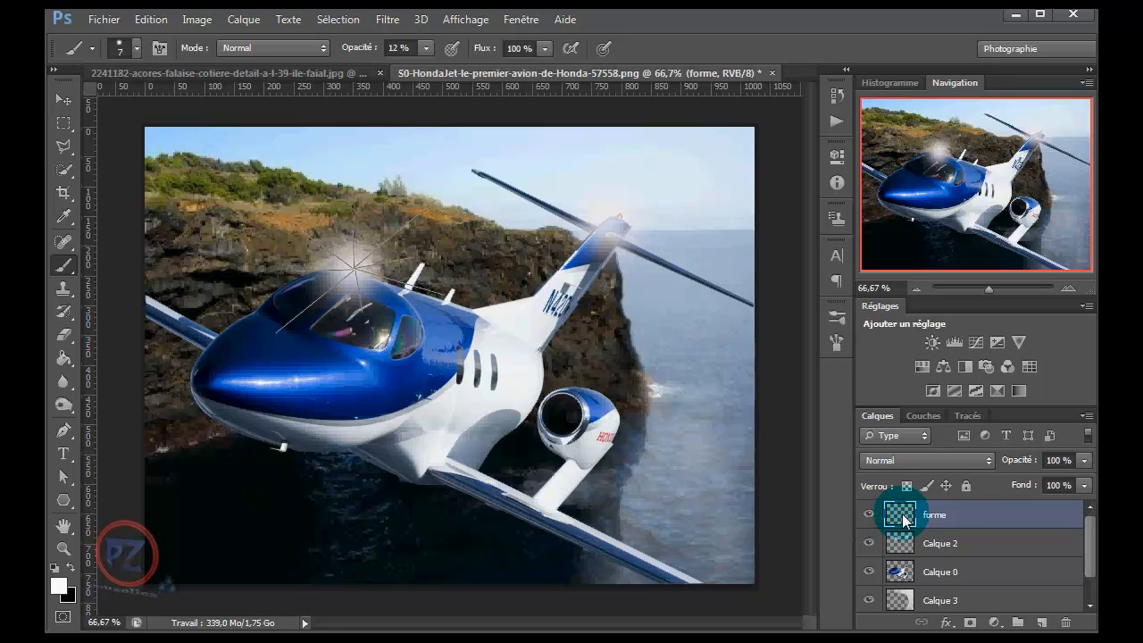
# Step: Check the brush's Transfert settings and raise the brush opacity to 51 %
pyautogui.click(968, 415)
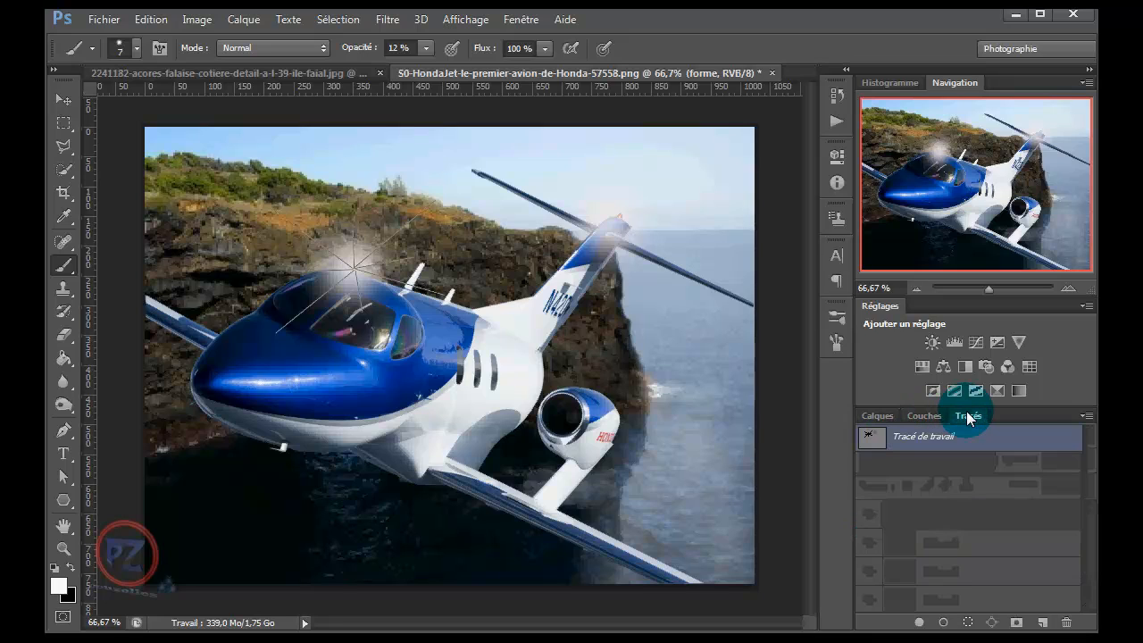
pyautogui.click(836, 342)
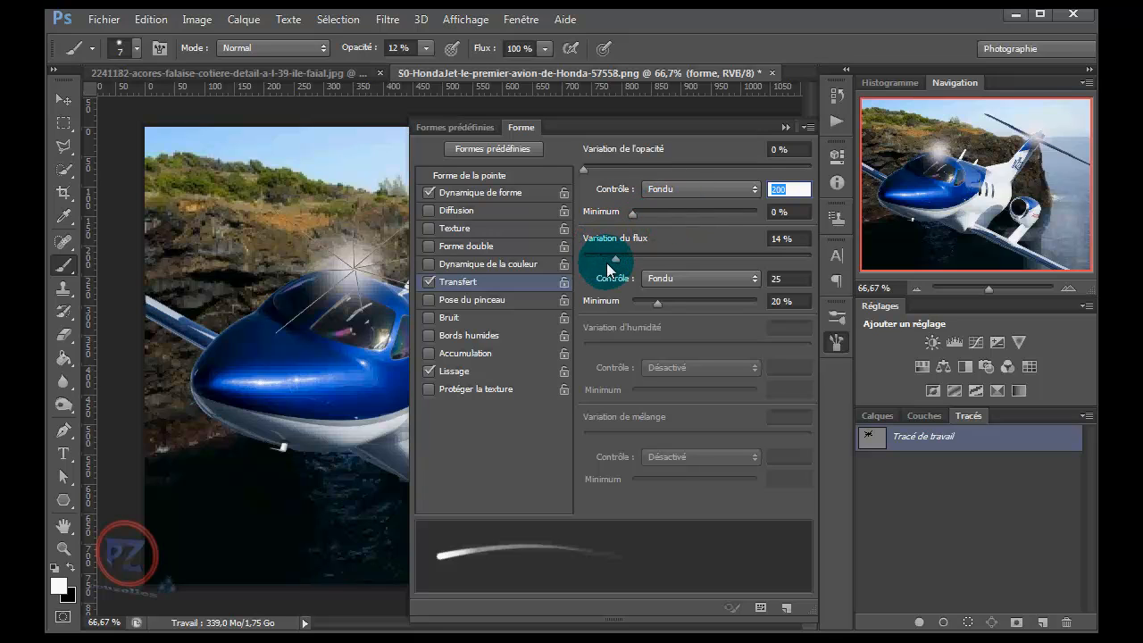
pyautogui.click(785, 129)
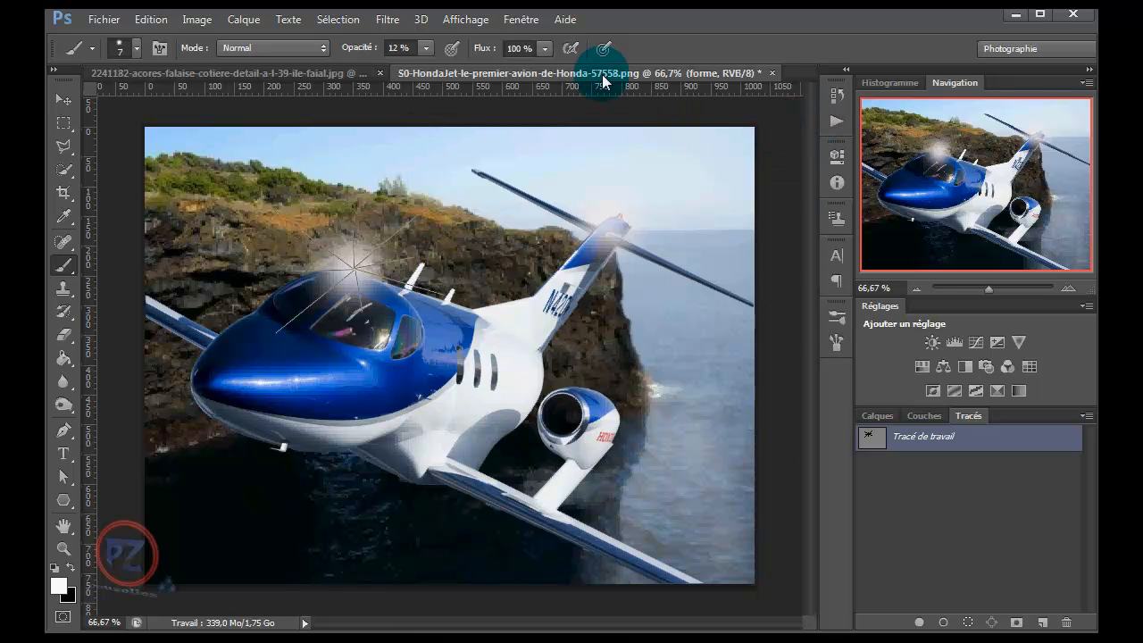
pyautogui.click(425, 48)
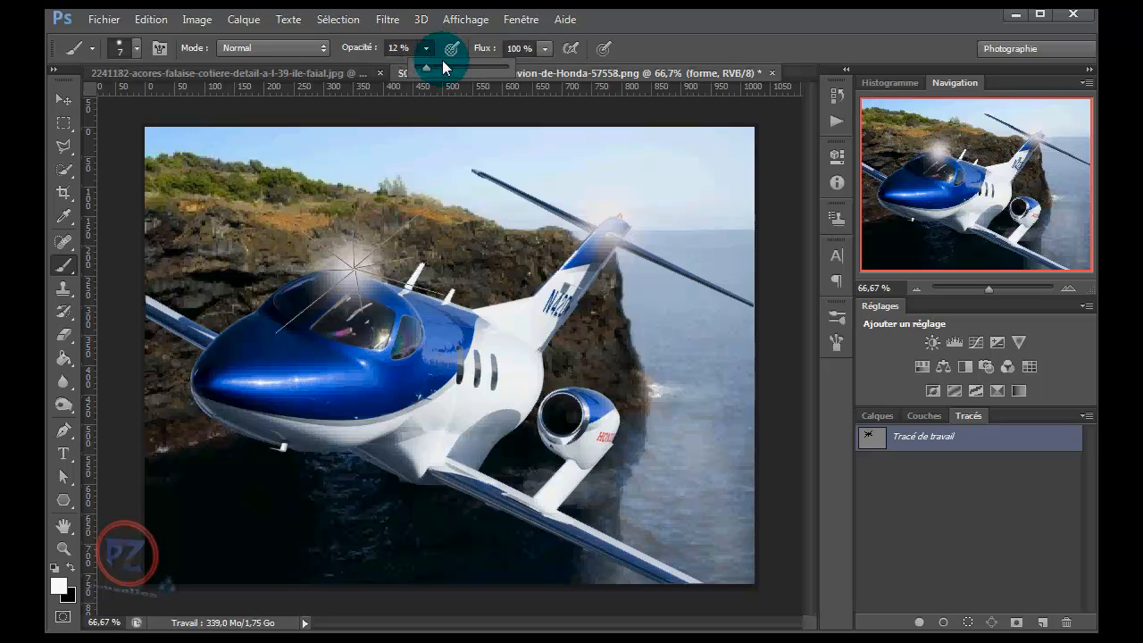
pyautogui.moveTo(451, 66); pyautogui.dragTo(466, 66)
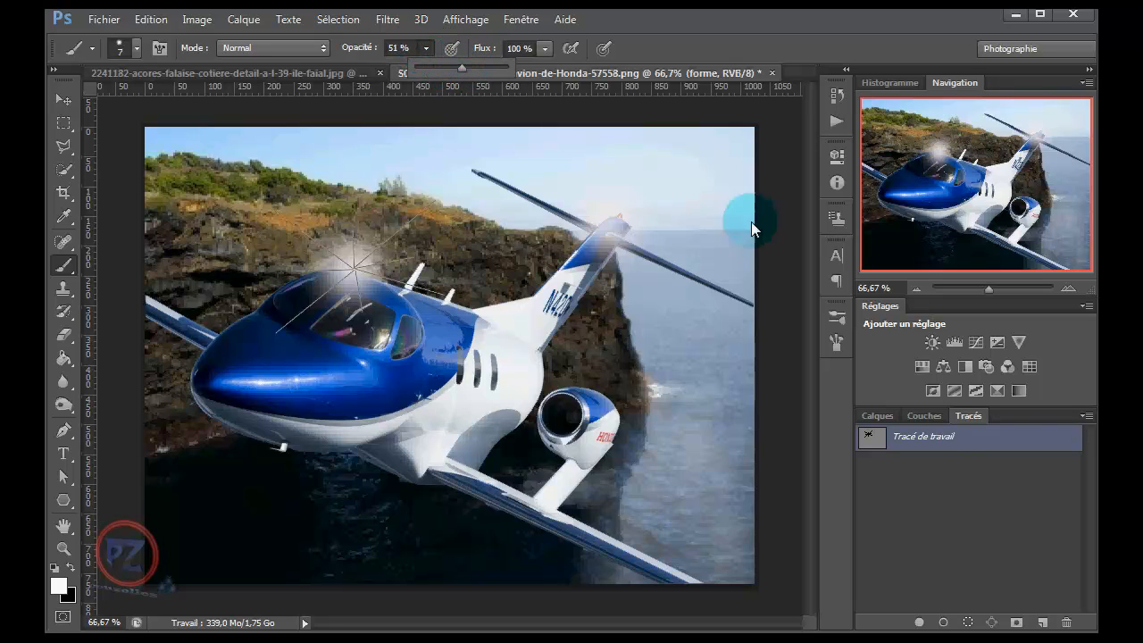
# Step: Stroke the work path on the "forme" layer using Forme with Simuler la pression enabled, and delete the work path
pyautogui.click(1084, 416)
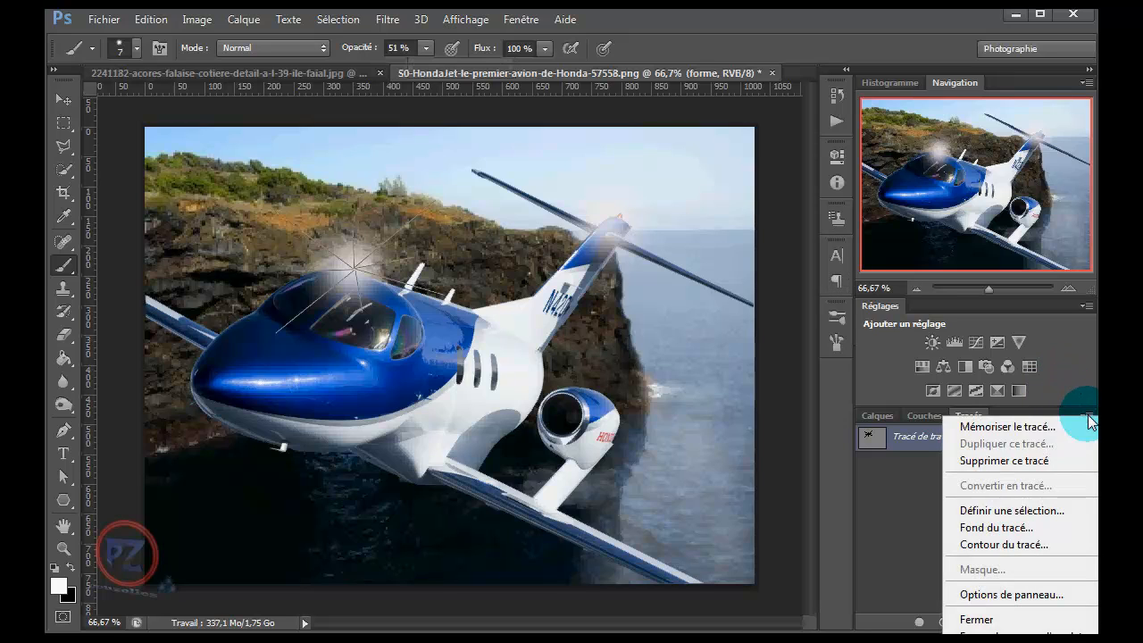
pyautogui.click(1020, 546)
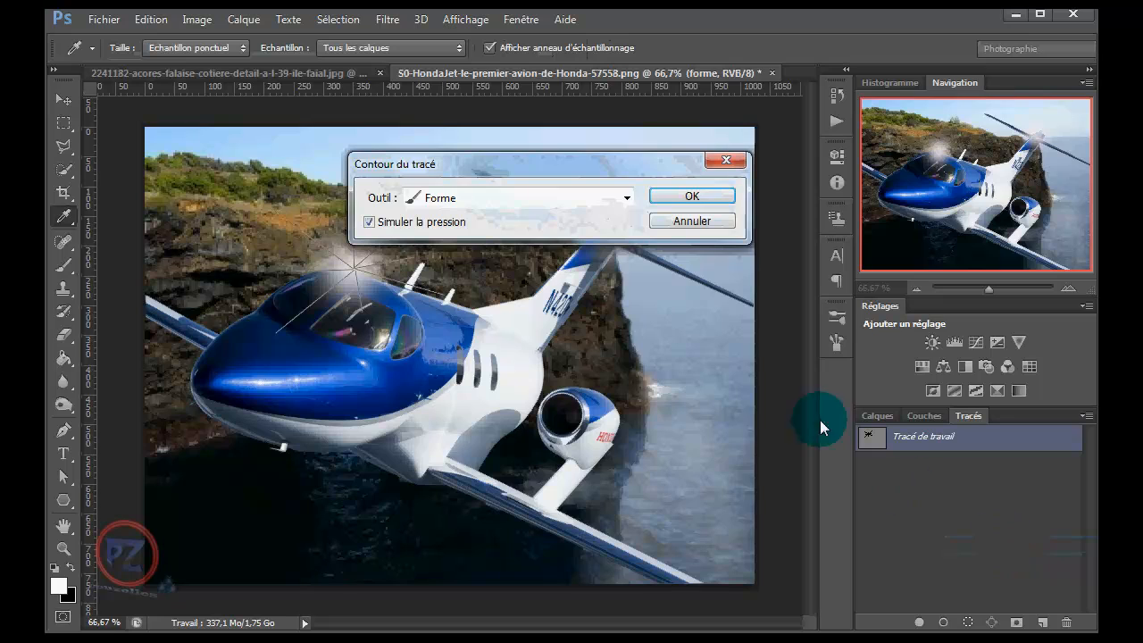
pyautogui.click(705, 196)
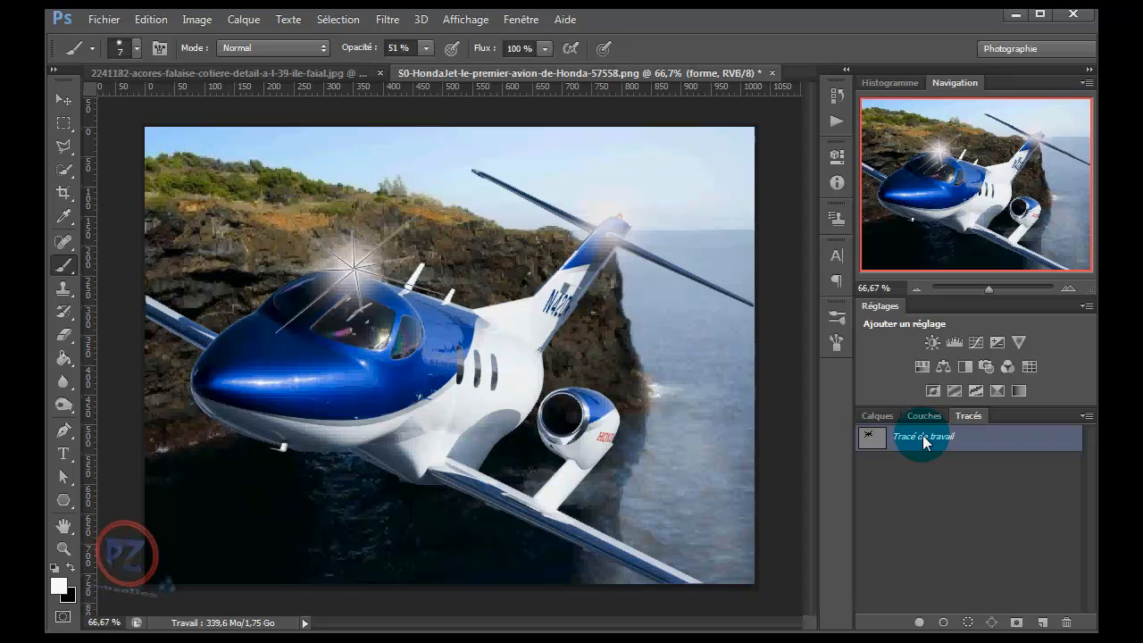
pyautogui.moveTo(932, 442); pyautogui.dragTo(1067, 625)
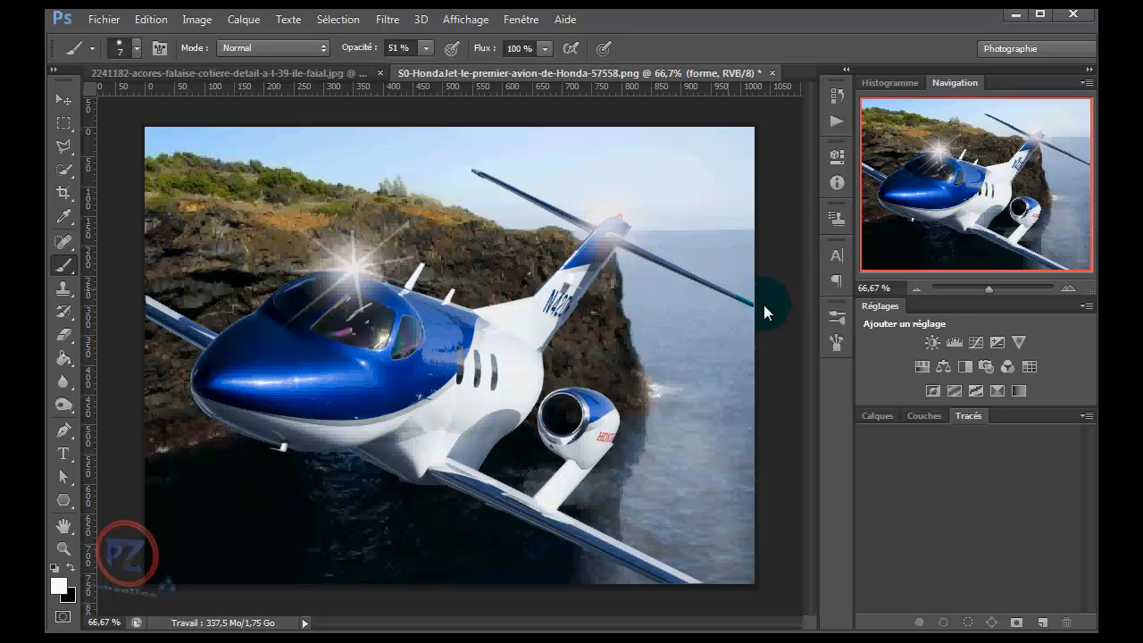
# Step: Apply a Flou gaussien with a 3,2 pixel radius to the "forme" layer to soften the rays
pyautogui.click(876, 415)
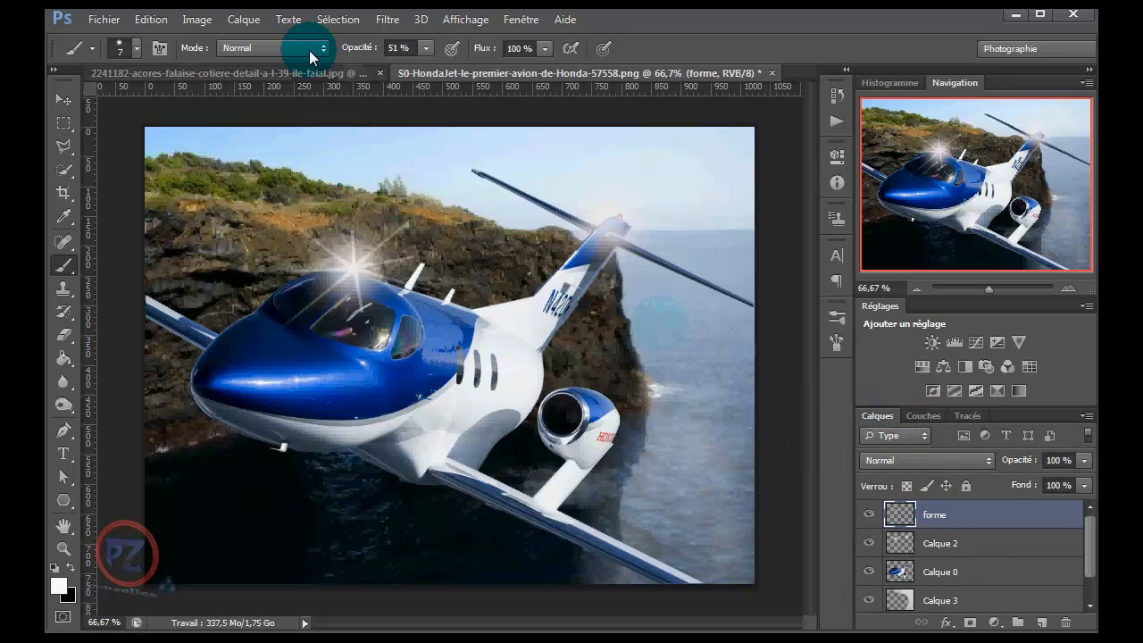
pyautogui.click(386, 18)
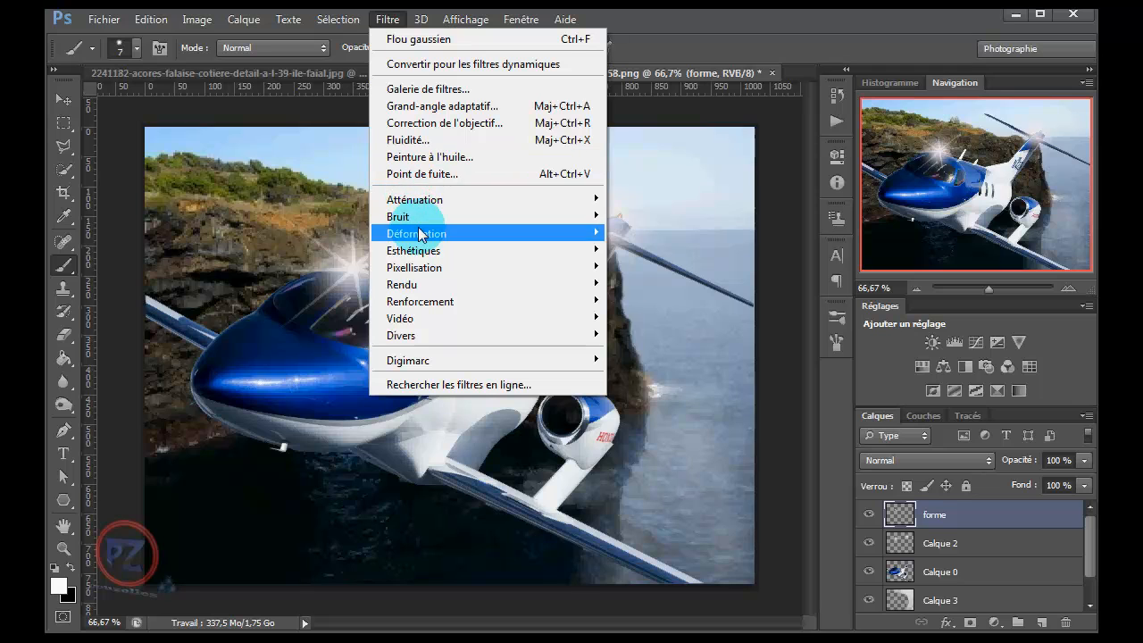
pyautogui.moveTo(416, 199)
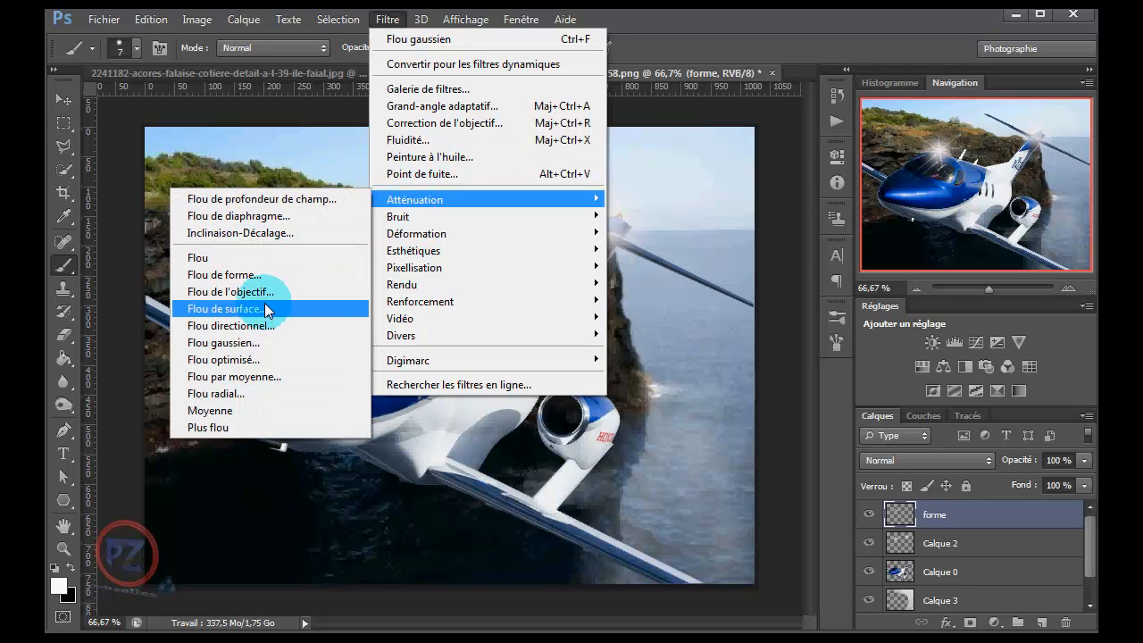
pyautogui.click(246, 342)
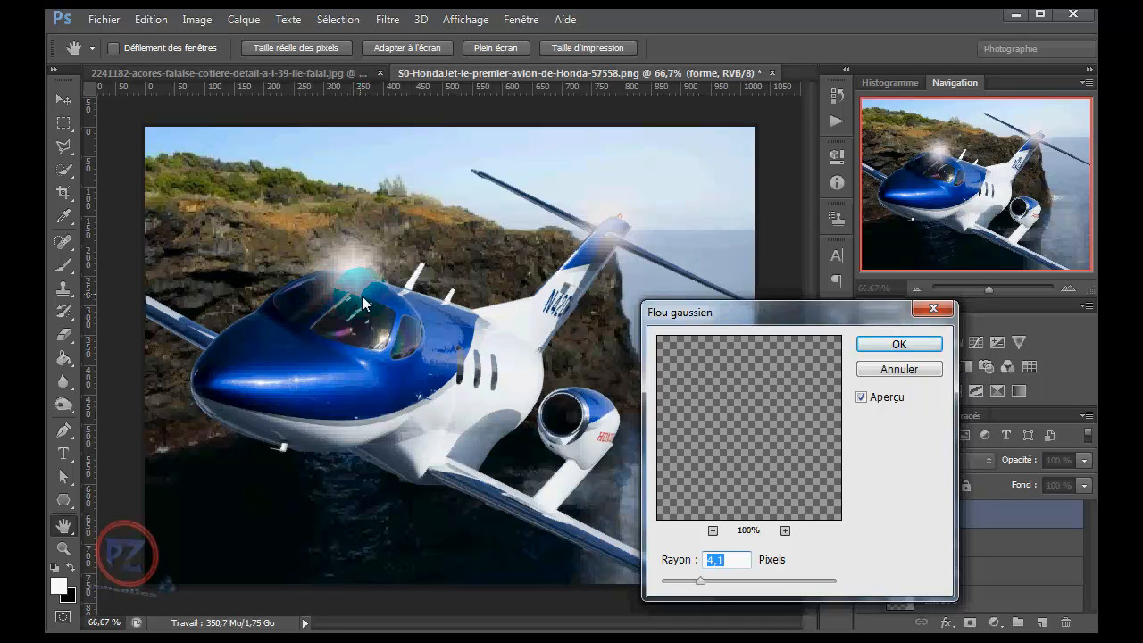
pyautogui.moveTo(696, 582); pyautogui.dragTo(692, 584)
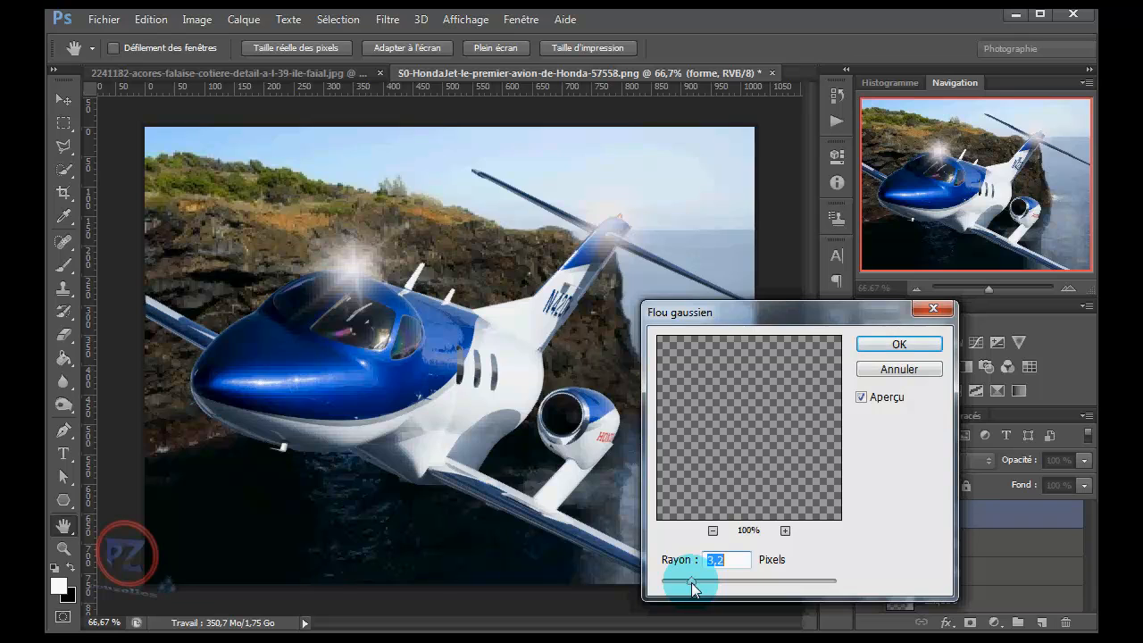
pyautogui.click(897, 343)
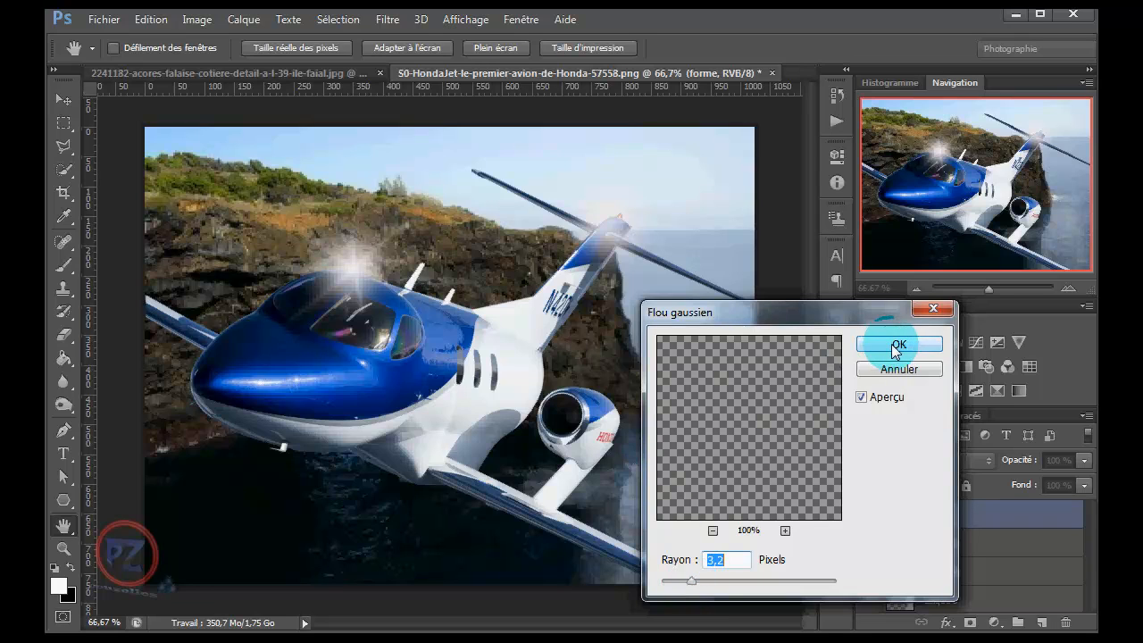
# Step: Move the blurred rays from above the cockpit onto the glow at the tip of the aircraft's tail
pyautogui.press('b')
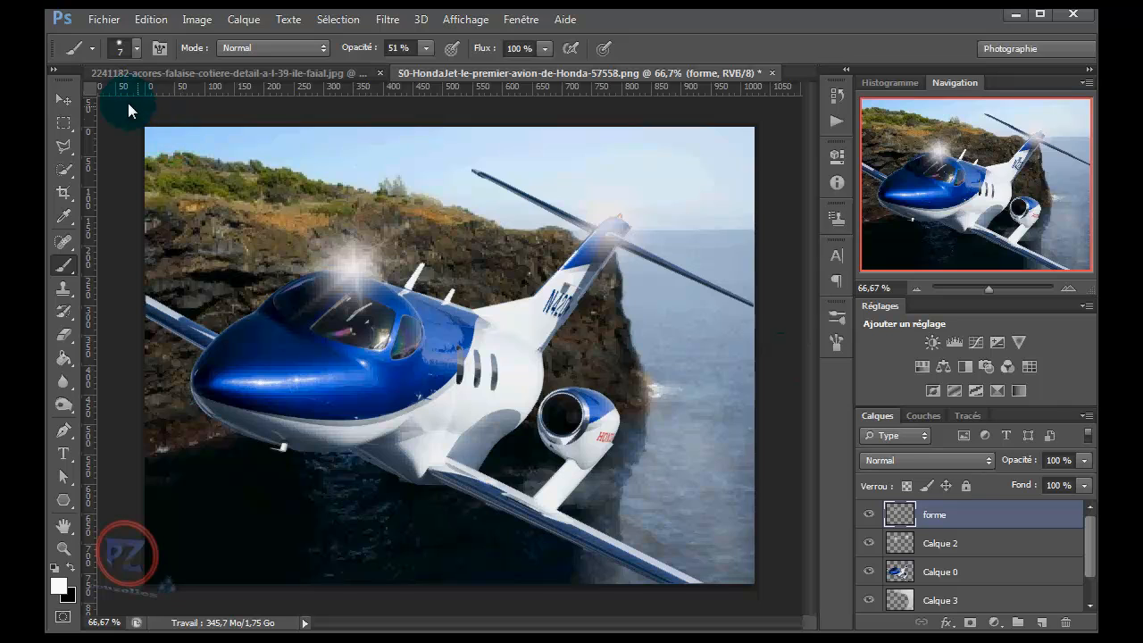
pyautogui.click(64, 99)
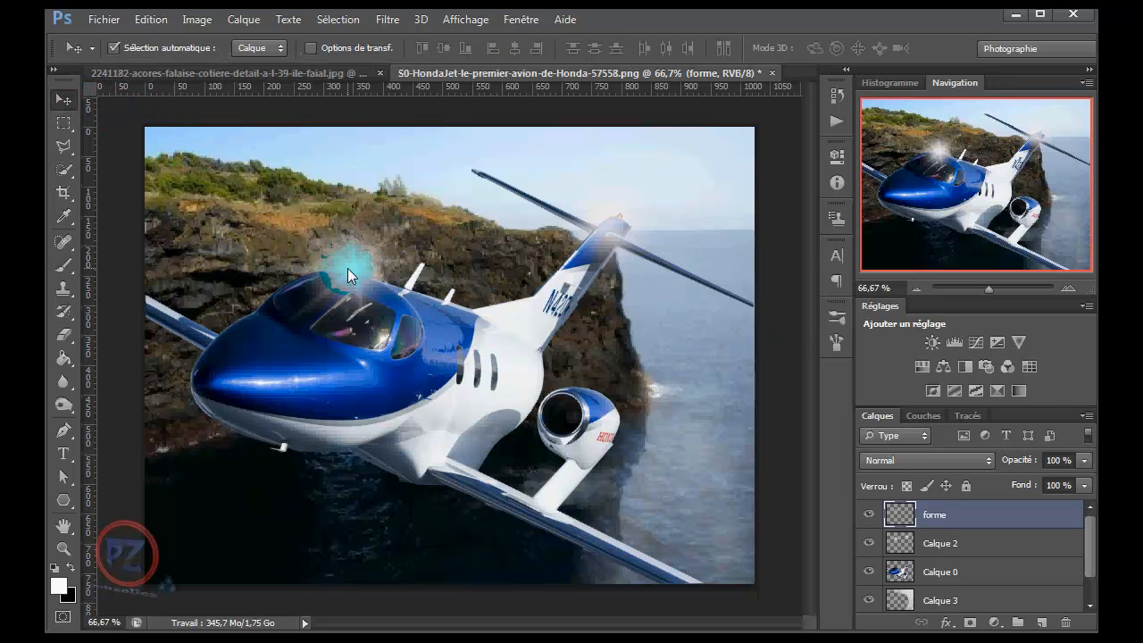
pyautogui.moveTo(355, 270); pyautogui.dragTo(613, 236)
# Step: Duplicate the "forme" layer and move the copied rays onto the glow above the cockpit
pyautogui.click(879, 463)
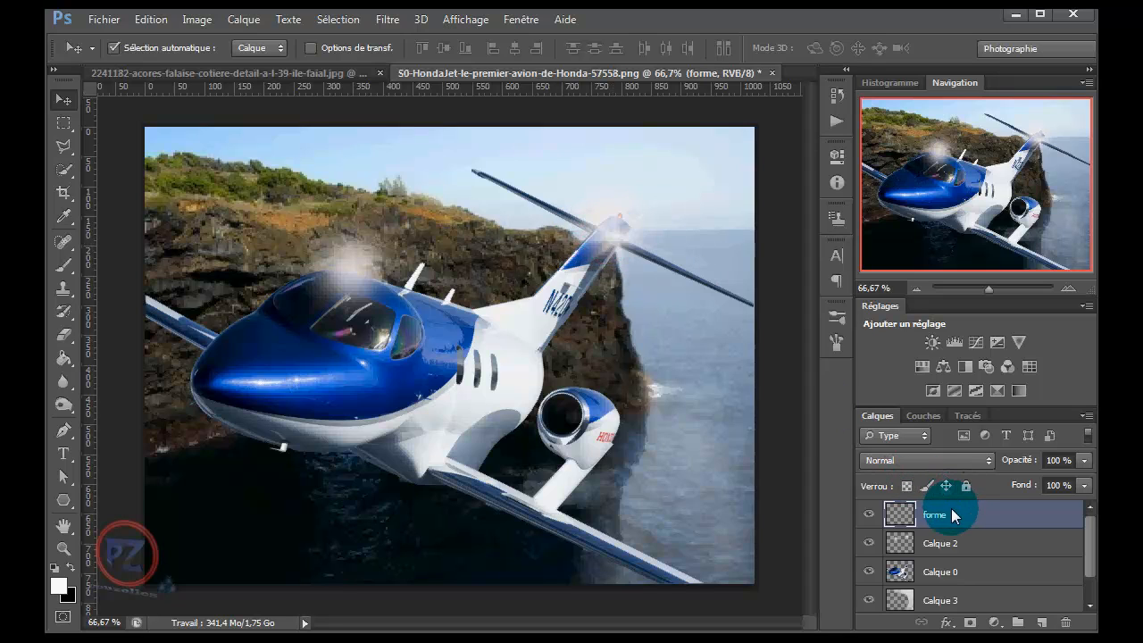
pyautogui.moveTo(952, 514); pyautogui.dragTo(1042, 625)
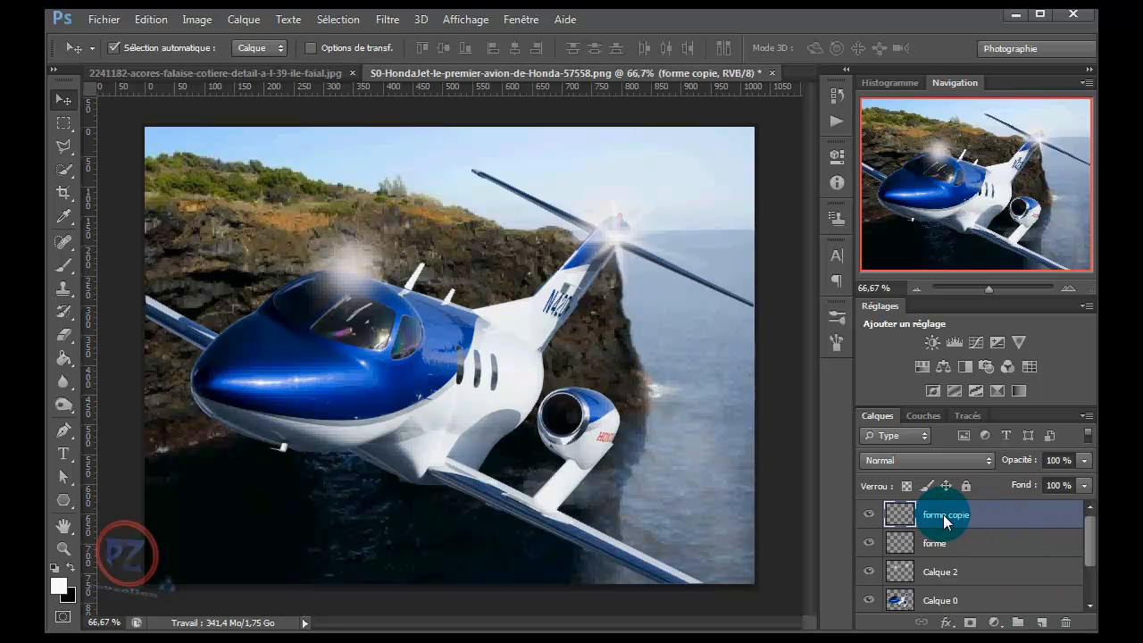
pyautogui.moveTo(615, 237); pyautogui.dragTo(484, 342)
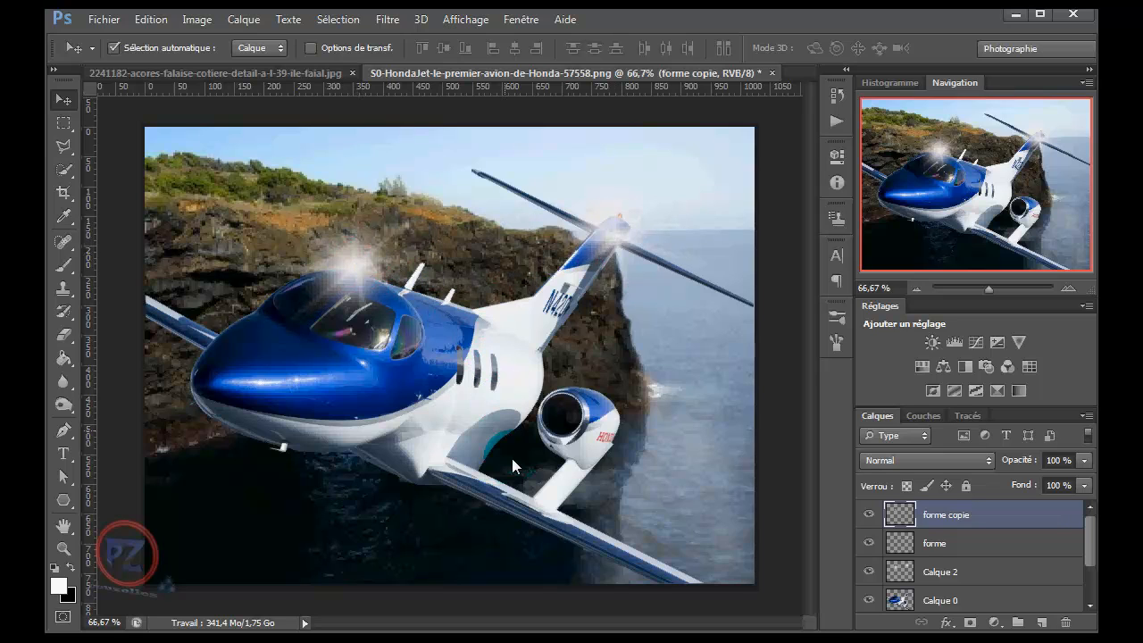